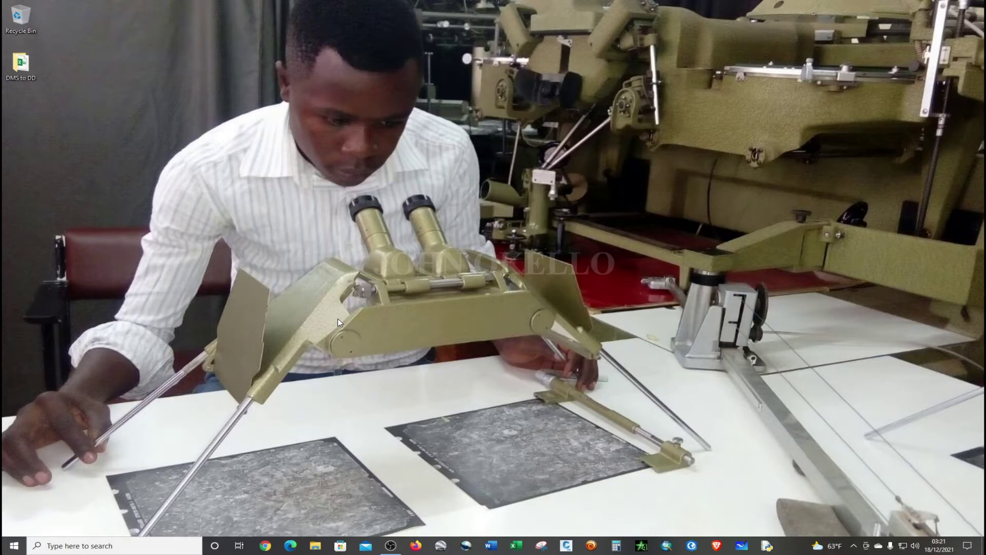
Open the DMS to DD.xlsx workbook from the DMS to DD folder on the desktop.
double_click(20, 64)
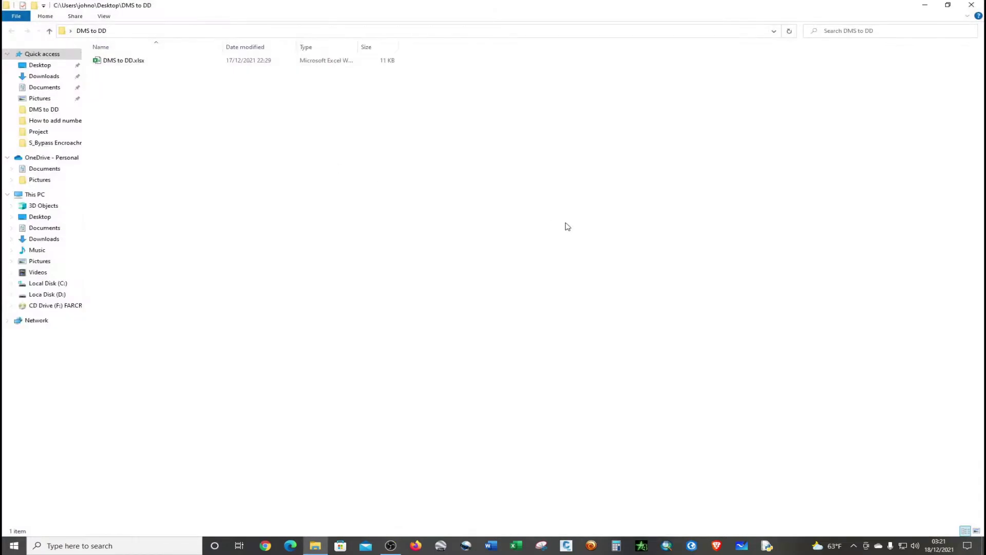
double_click(251, 61)
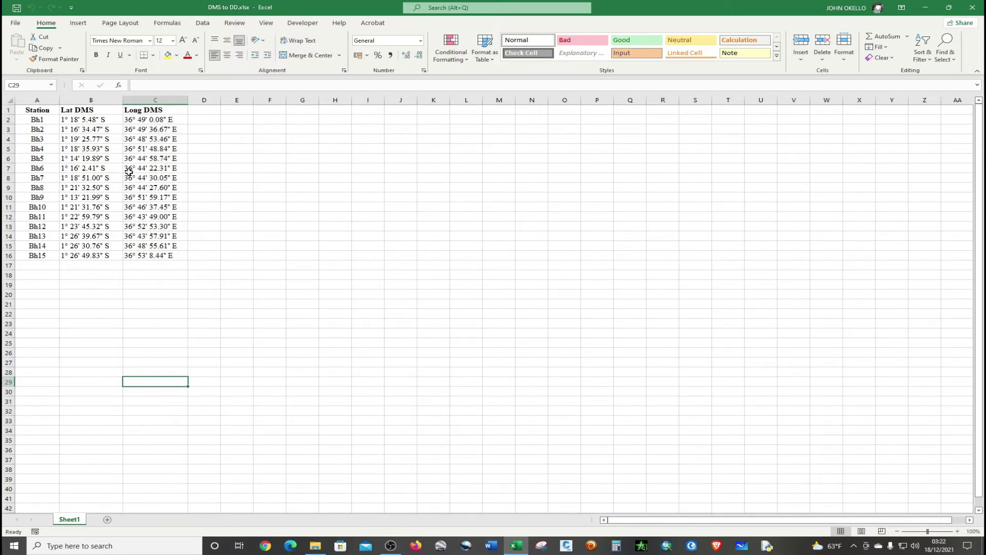
left_click(267, 156)
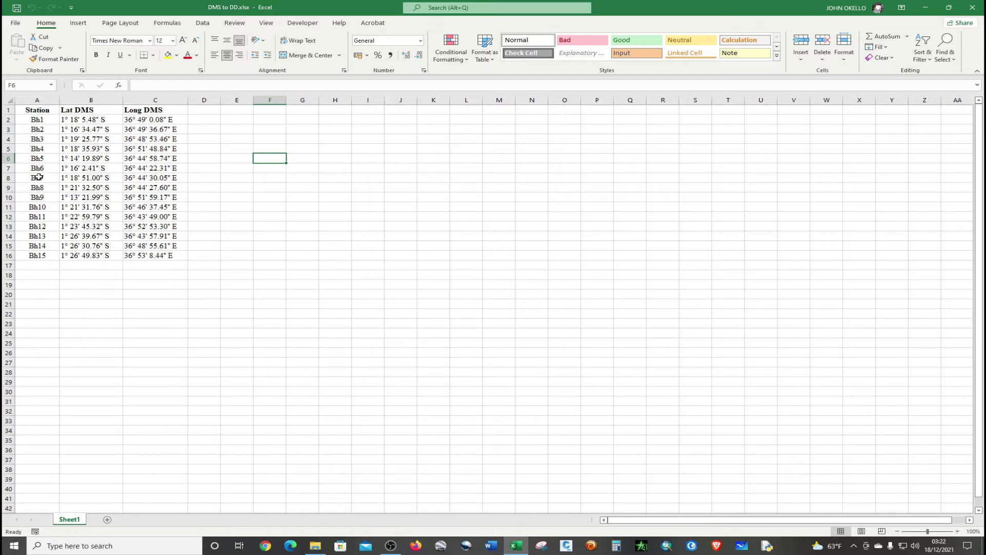
Insert eight blank columns between the Lat DMS and Long DMS columns.
left_click(154, 101)
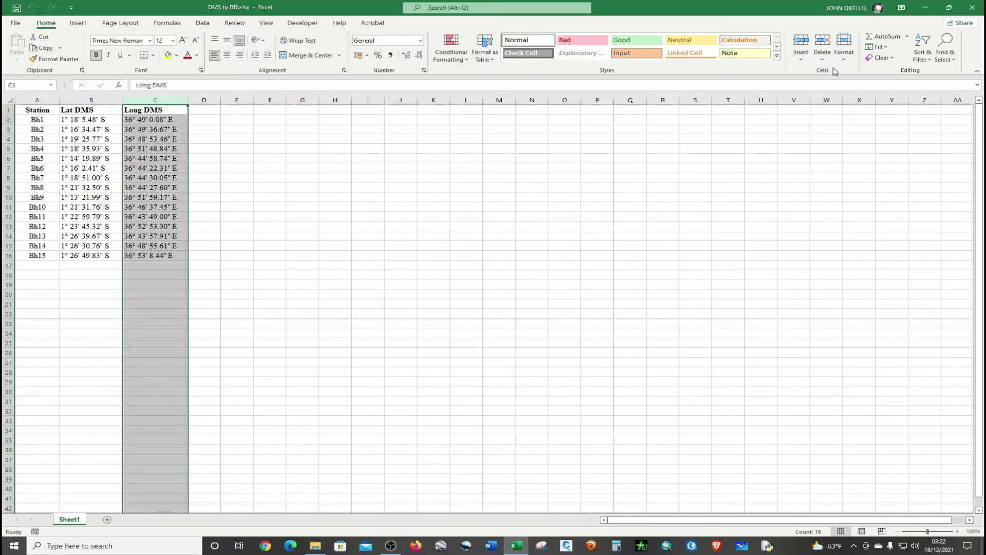
left_click(801, 43)
left_click(801, 42)
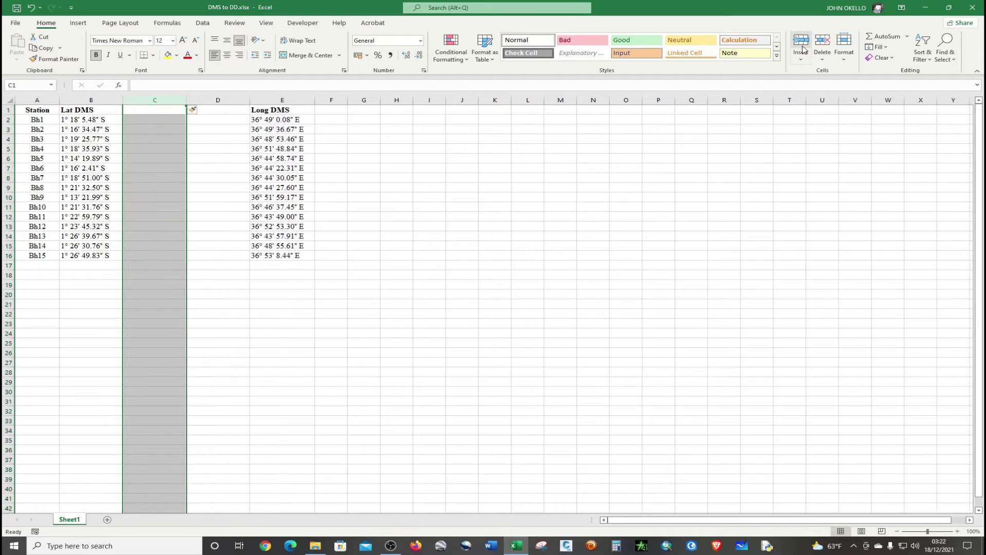
left_click(801, 42)
left_click(801, 42)
left_click(801, 42)
left_click(801, 42)
left_click(801, 42)
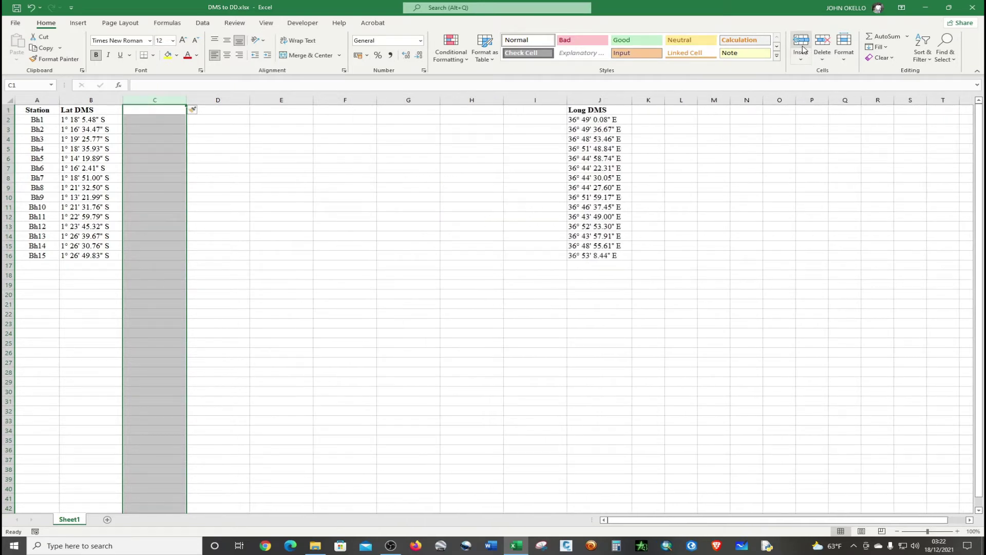
left_click(801, 42)
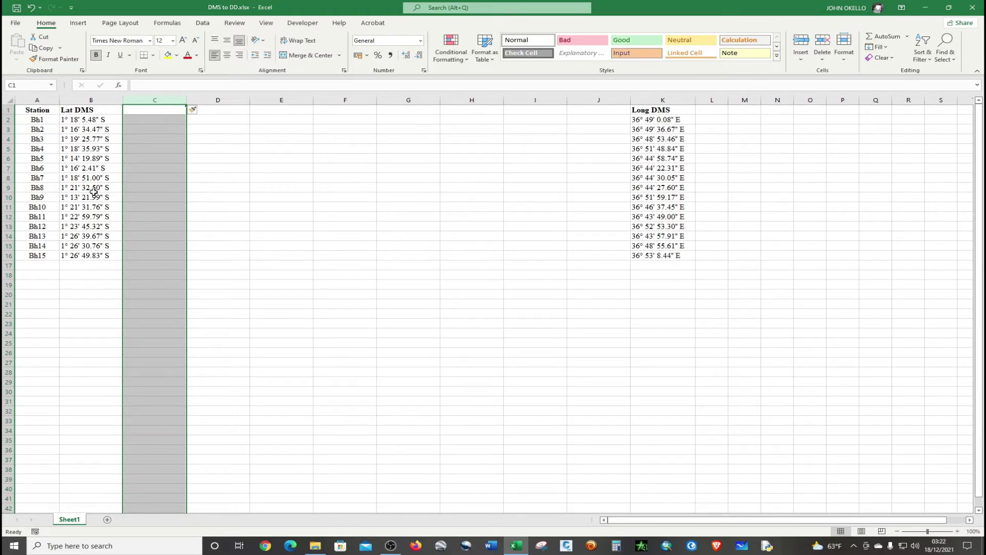
left_click(145, 120)
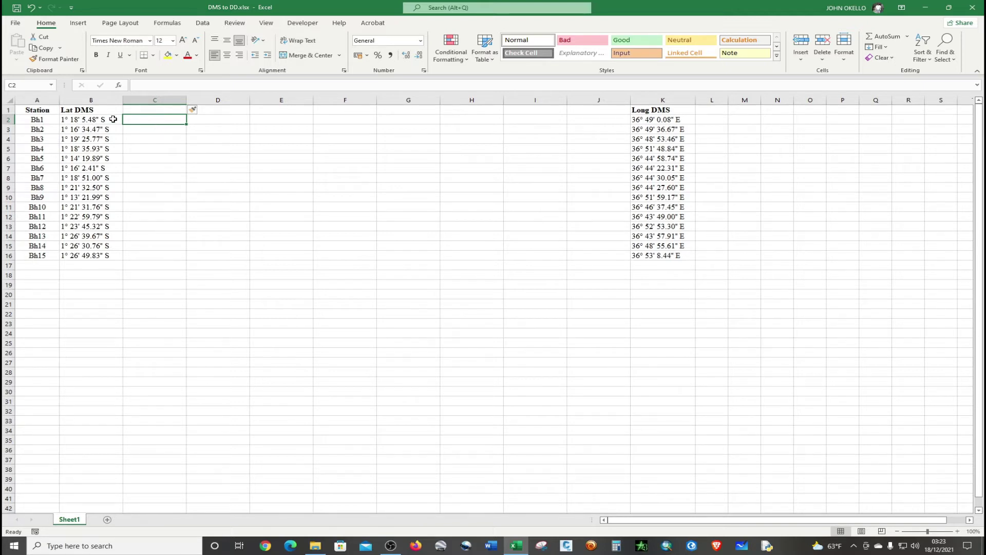
left_click_drag(108, 119, 87, 191)
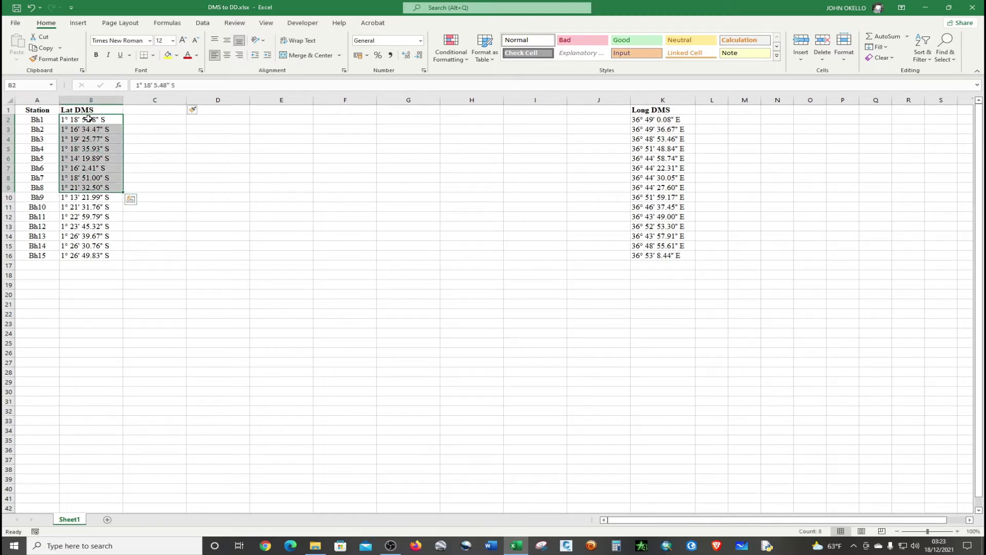
left_click(89, 110)
double_click(91, 110)
left_click(103, 129)
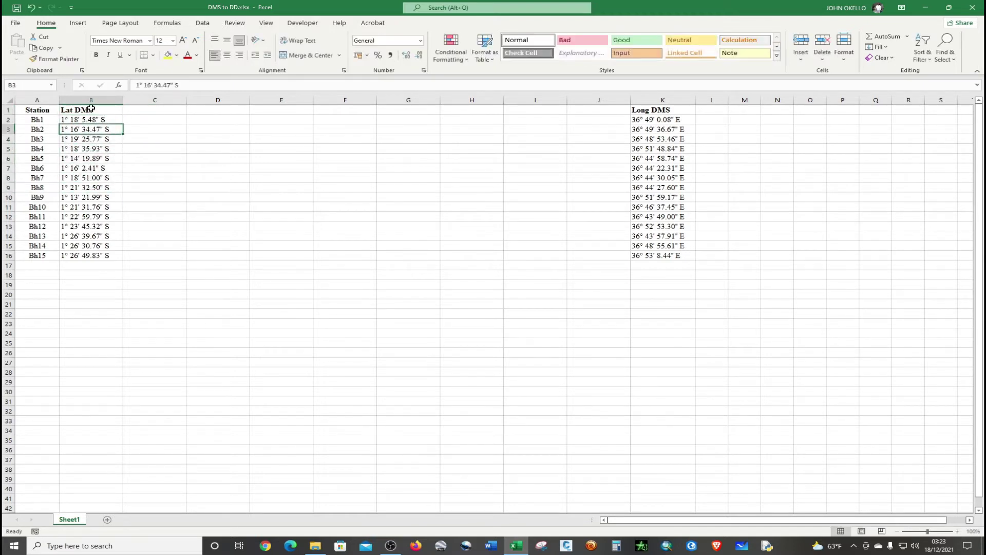
Start Text to Columns on the Lat DMS data in B1:B16, keeping the fixed-width data type.
left_click_drag(91, 110, 86, 254)
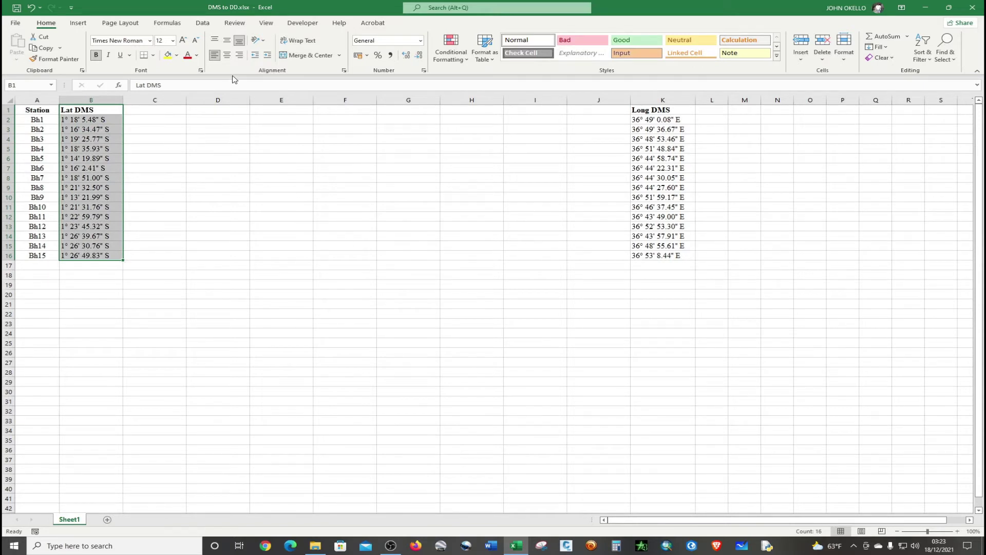
left_click(77, 24)
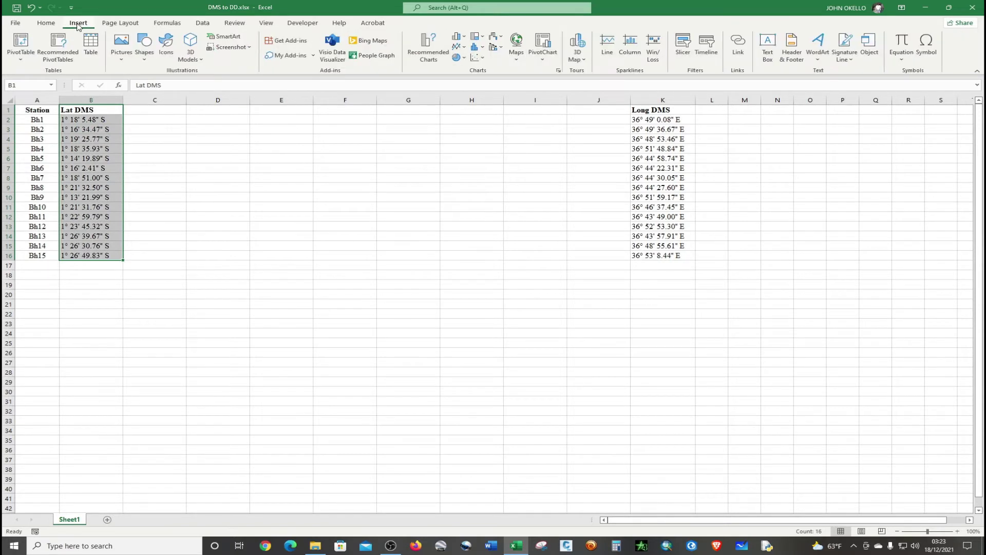
left_click(201, 24)
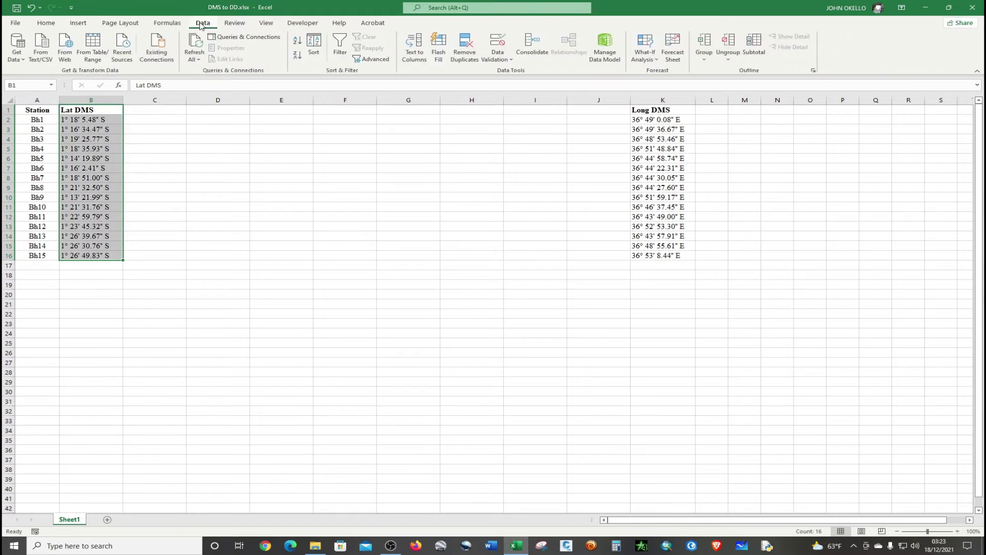
left_click(413, 53)
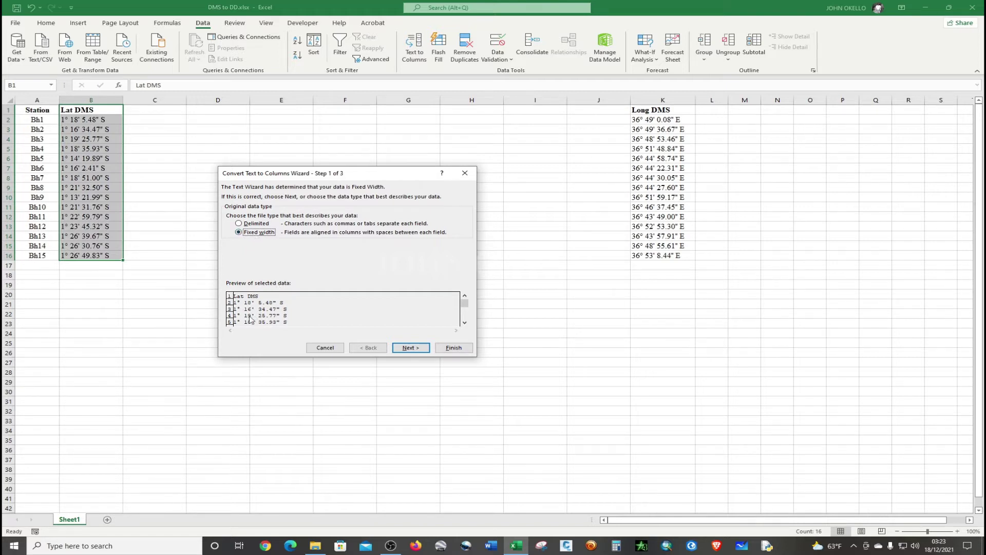
left_click(406, 347)
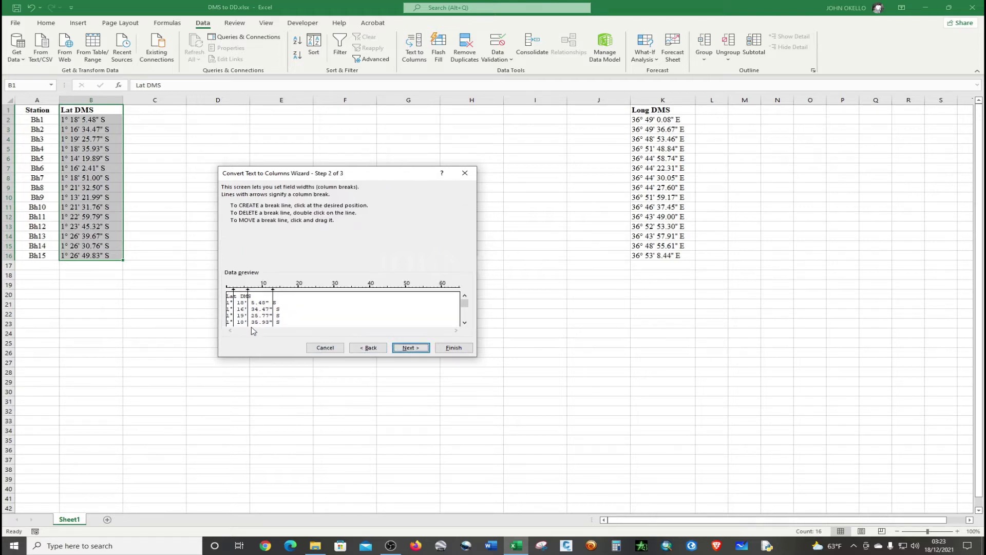
Add column breaks that separate the degree, minute and second numbers from their symbols and the S, and finish the split.
left_click(231, 325)
left_click(237, 322)
left_click(244, 324)
left_click(252, 326)
left_click(269, 323)
left_click(284, 324)
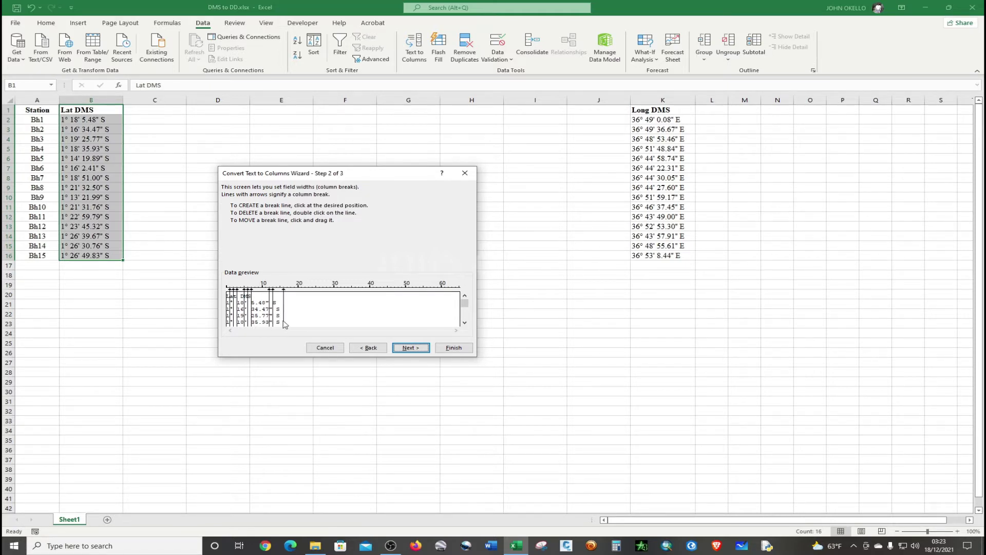
left_click(280, 324)
left_click(452, 347)
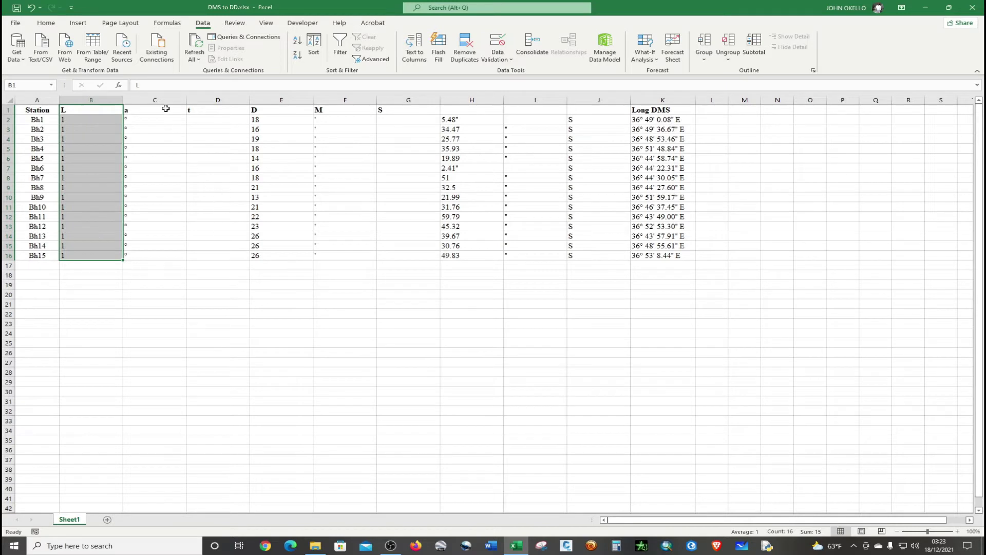
Rename the headers of the degree, minute and second columns in B1, E1 and H1 as Lat D, Lat Min and Lat Sec.
left_click(92, 110)
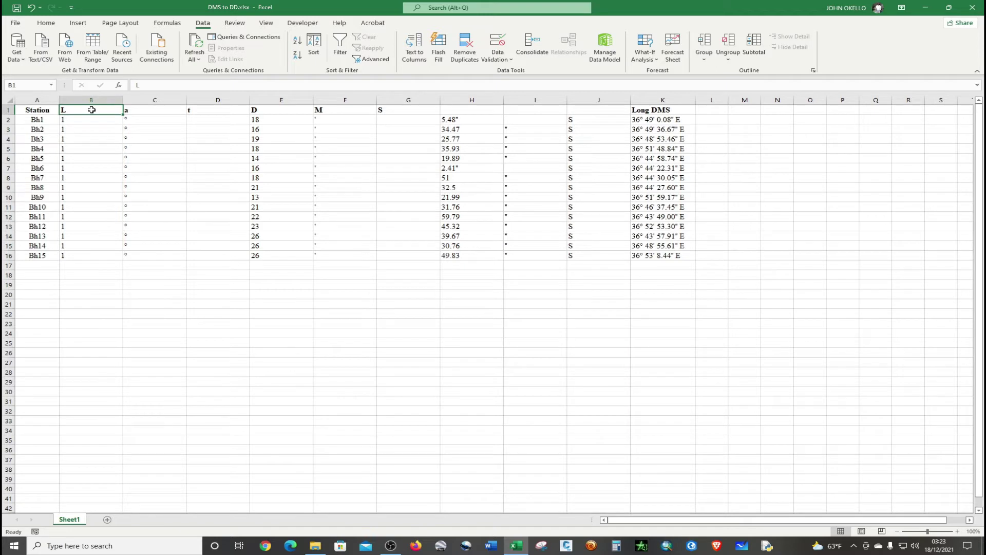
type("L")
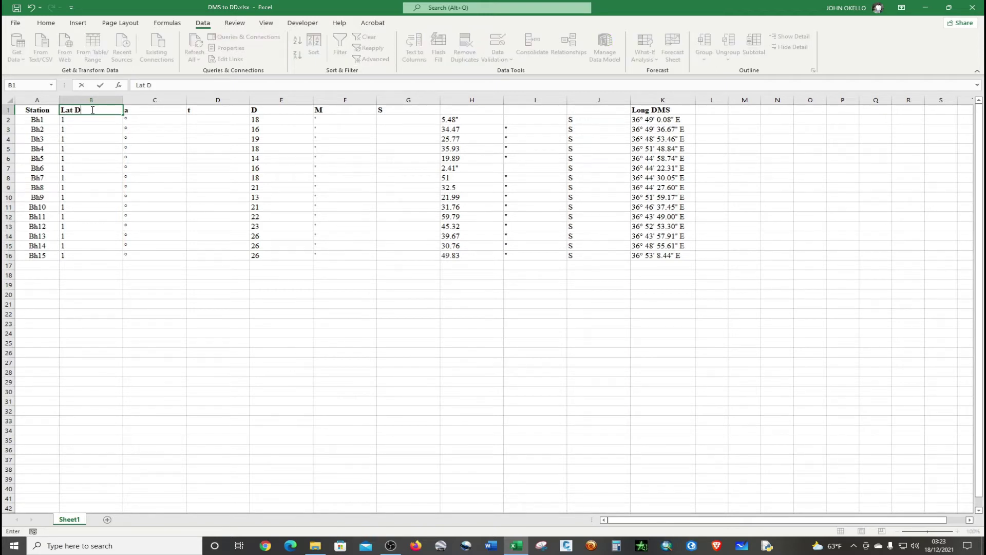
type("at D")
left_click(266, 111)
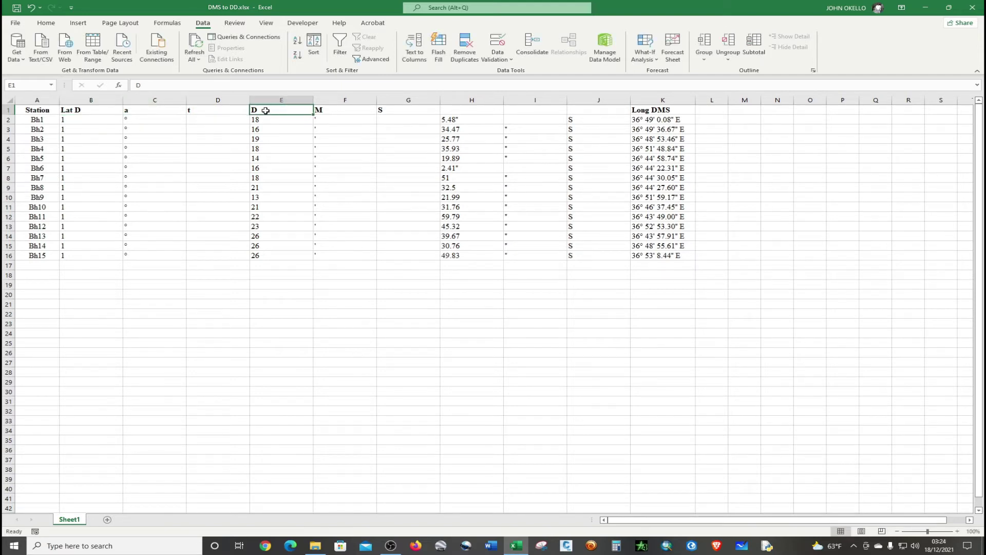
type("Lat N")
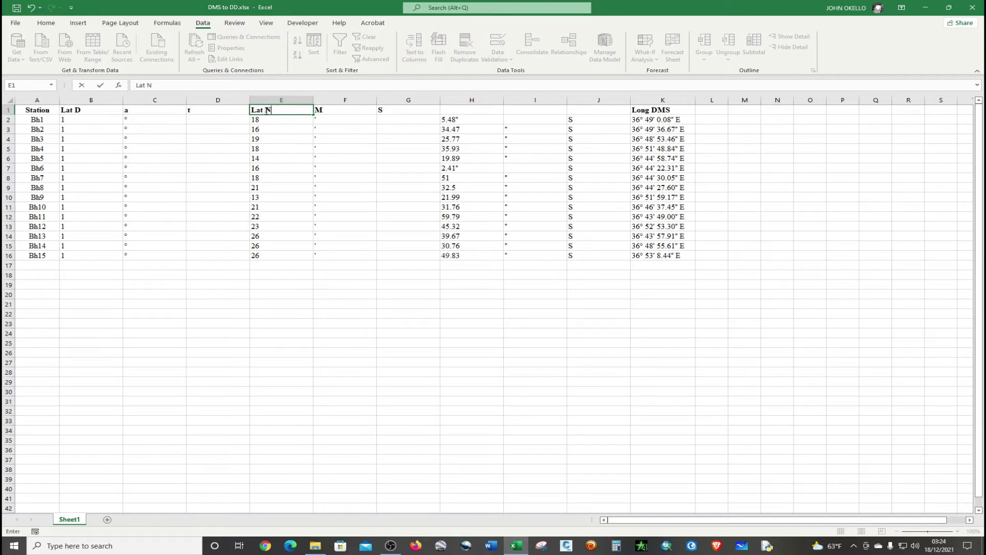
key("BackSpace")
type("Min")
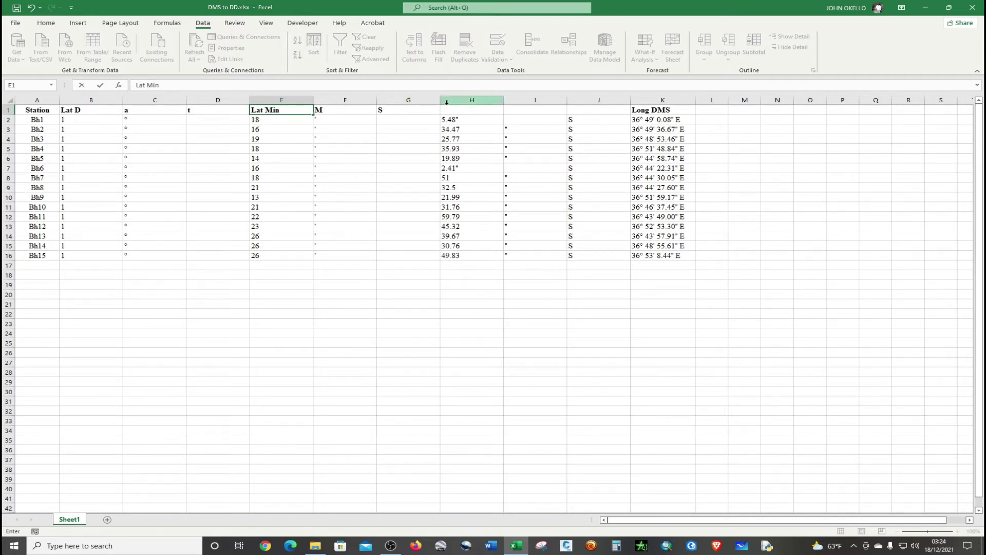
left_click(464, 111)
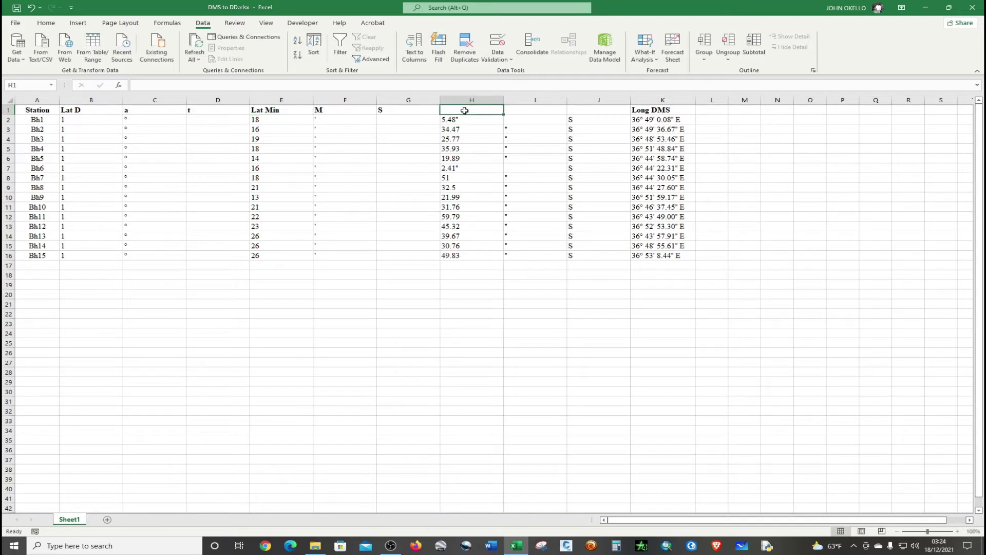
type("Lat Sec")
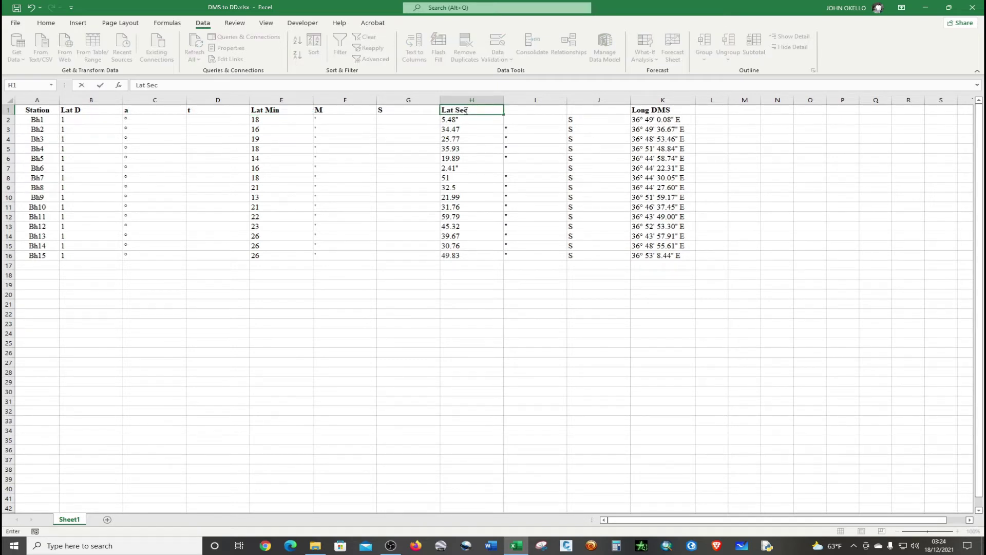
left_click(475, 292)
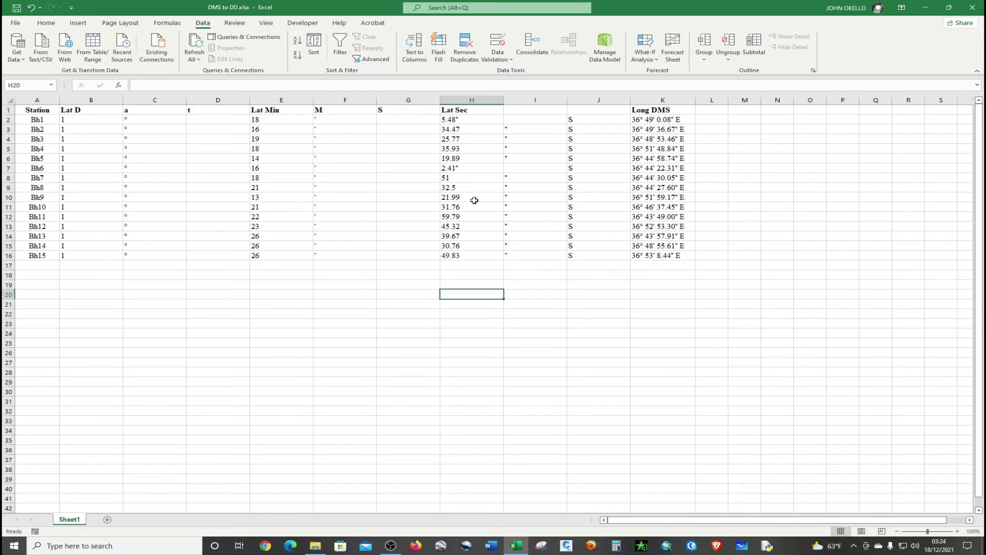
Remove the seconds marks from the Lat Sec values in H2:H16 by replacing all " characters with nothing.
left_click(477, 119)
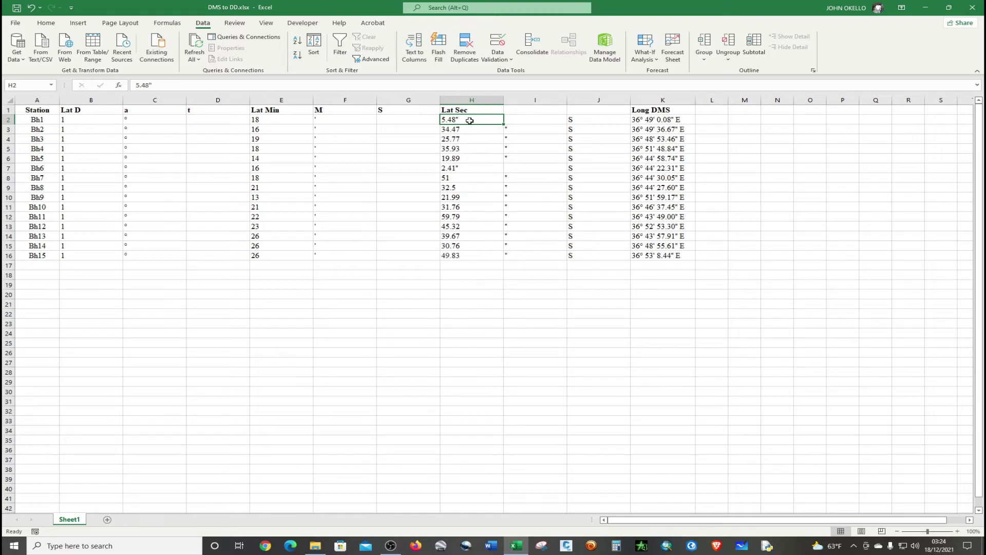
left_click_drag(472, 118, 473, 258)
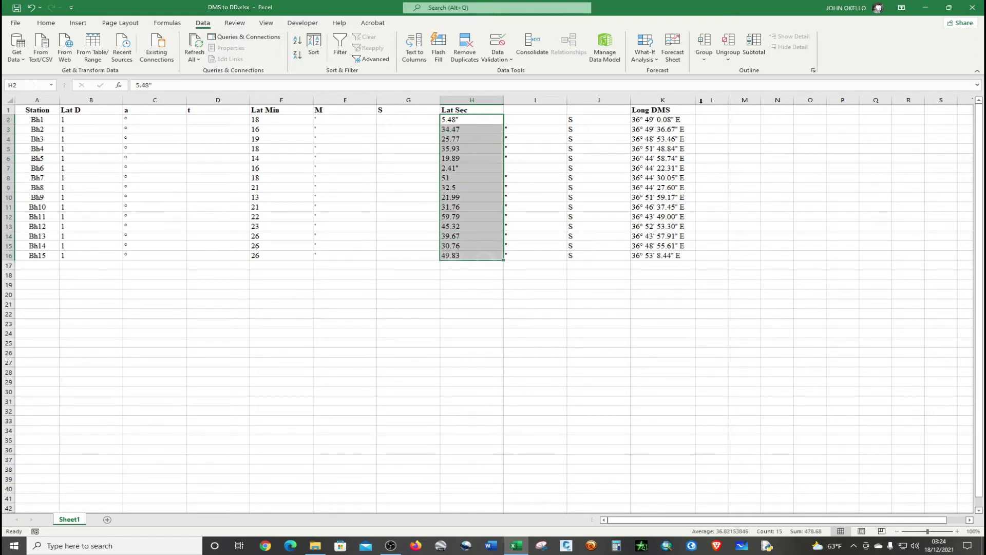
left_click(45, 23)
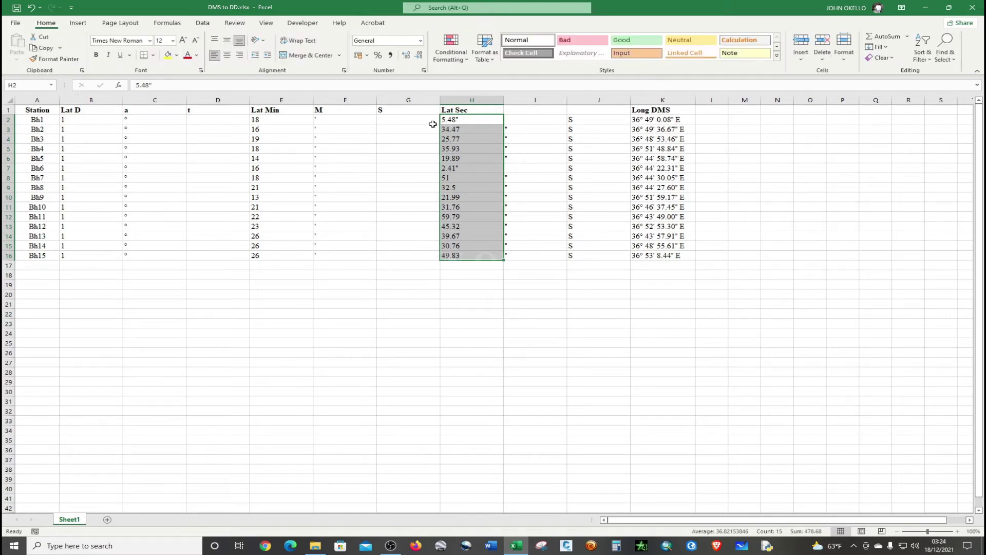
left_click(945, 60)
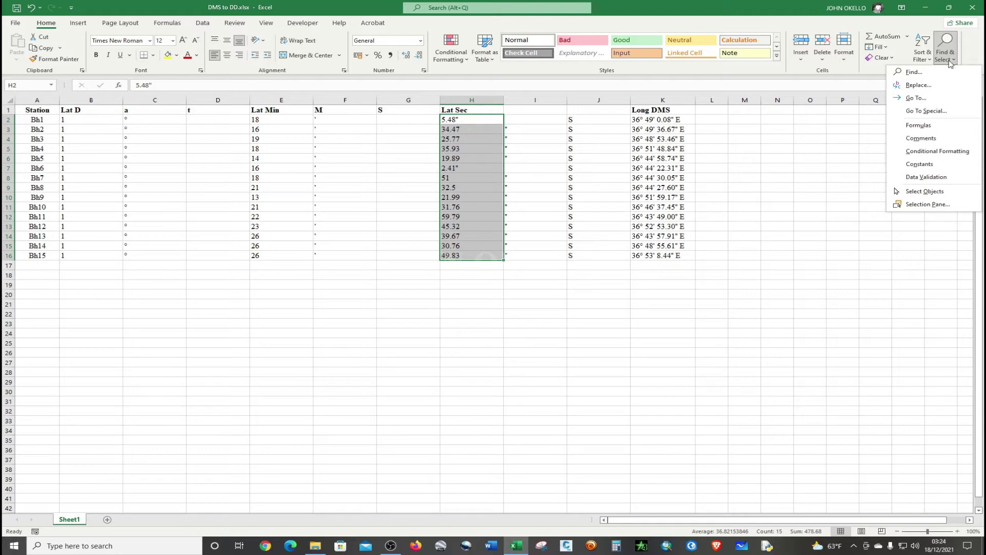
left_click(918, 85)
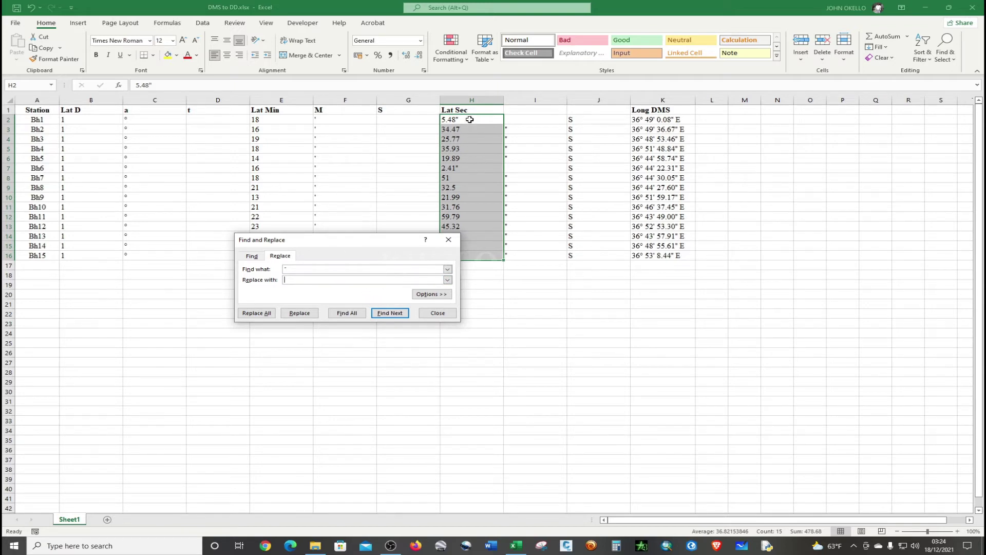
left_click(262, 314)
left_click(497, 298)
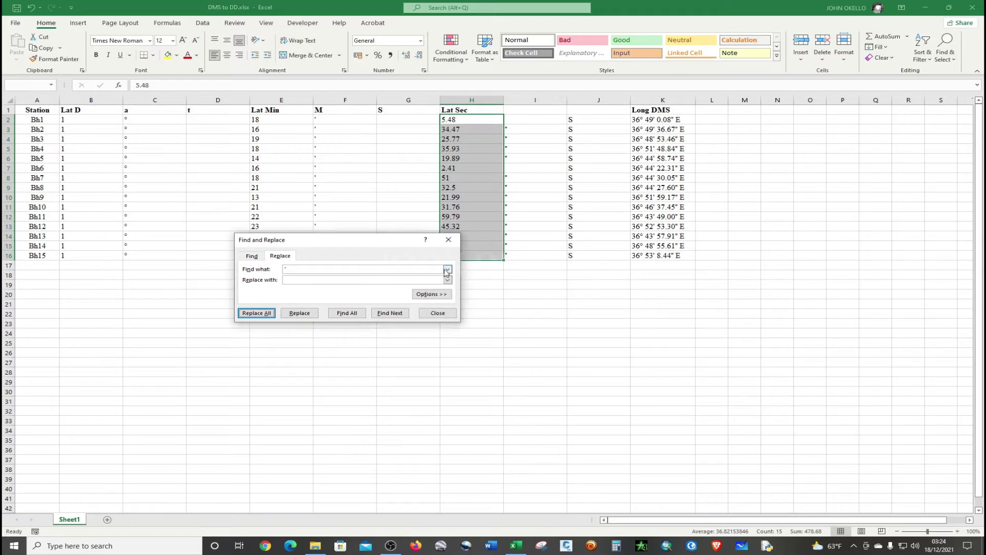
left_click(448, 241)
left_click(492, 313)
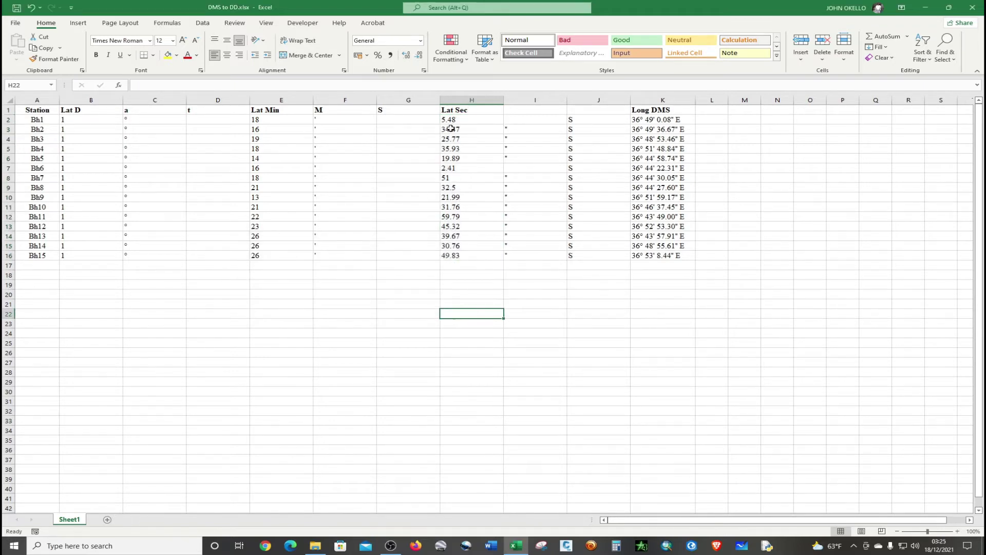
Delete the leftover symbol and blank columns C, D, F, G and I, keeping Lat D, Lat Min, Lat Sec and the S column.
left_click(149, 100)
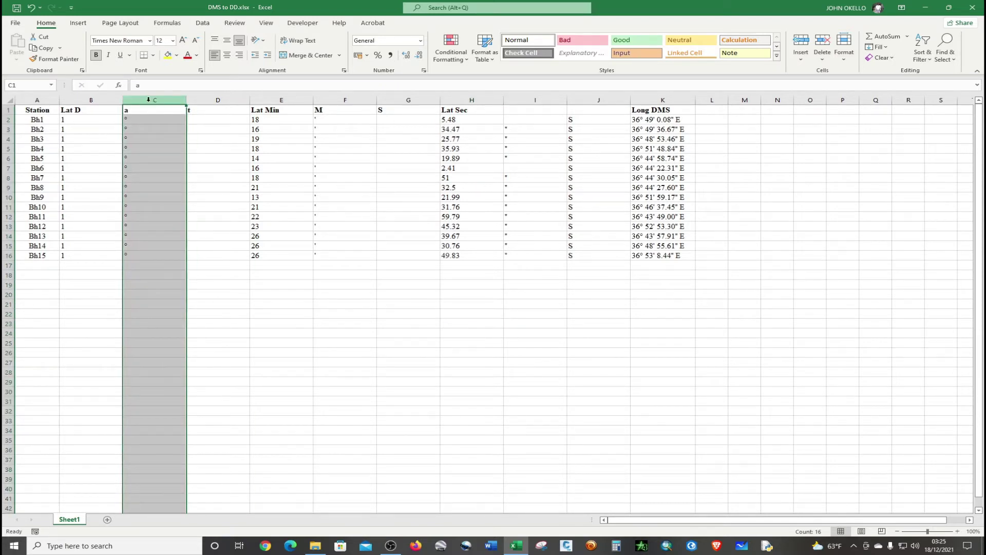
left_click(218, 100, "ctrl")
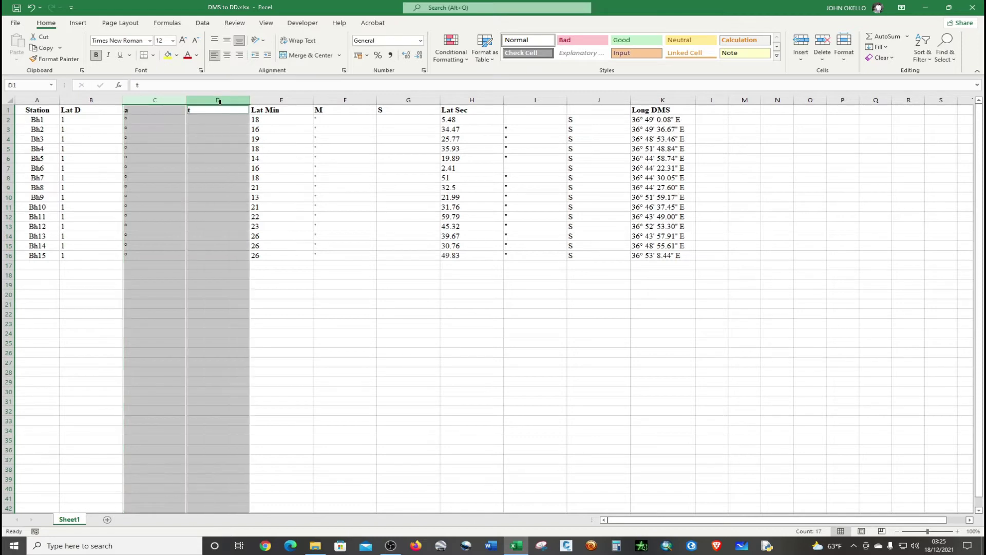
left_click(345, 100, "ctrl")
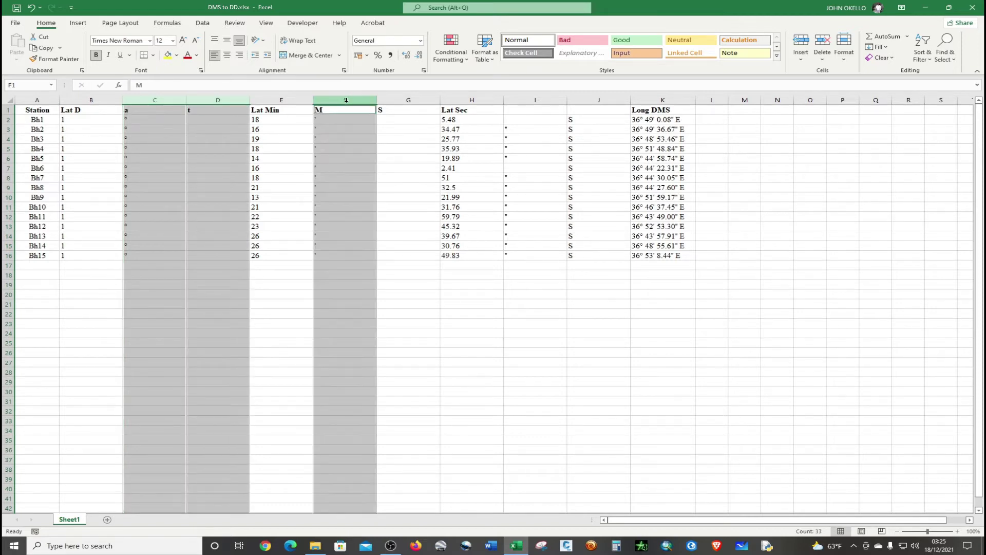
left_click(397, 100, "ctrl")
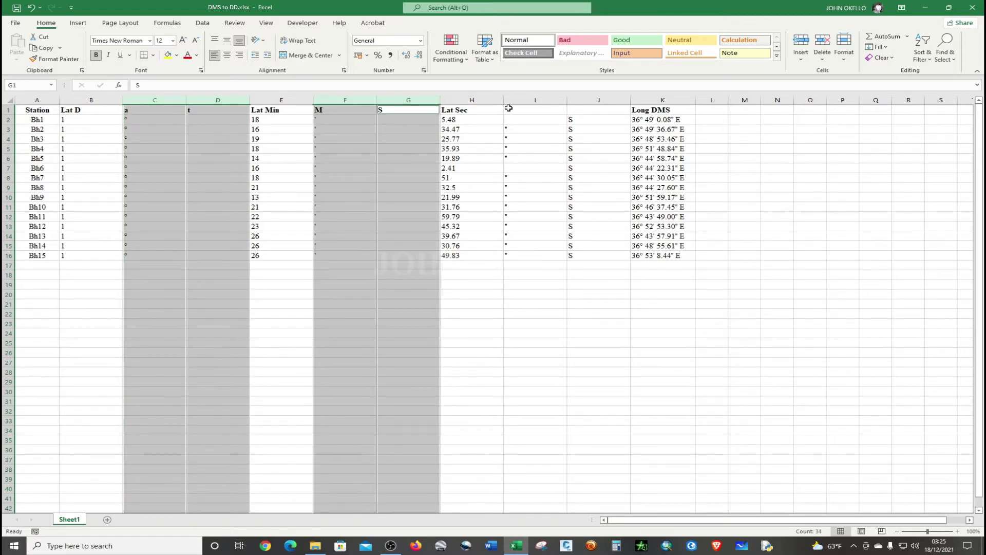
left_click(529, 100, "ctrl")
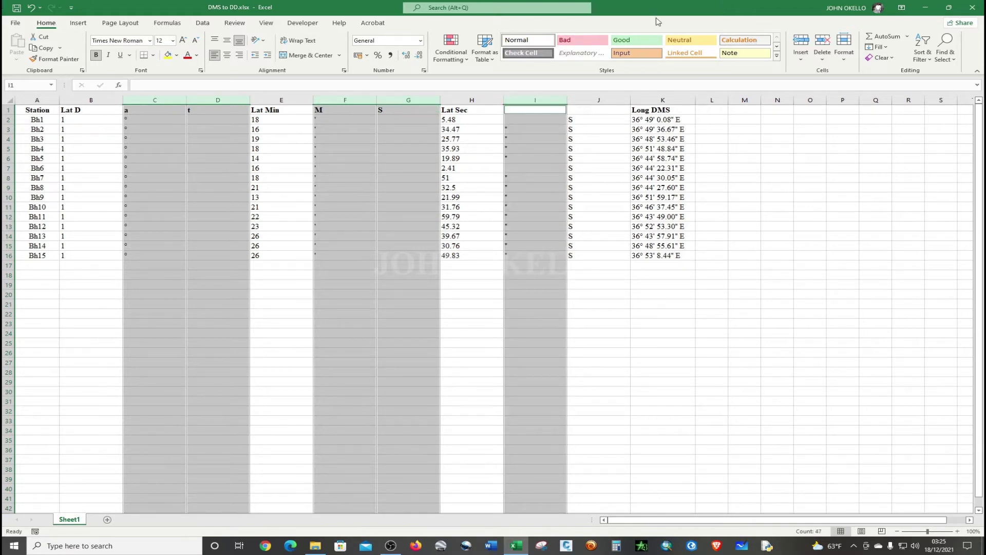
left_click(823, 58)
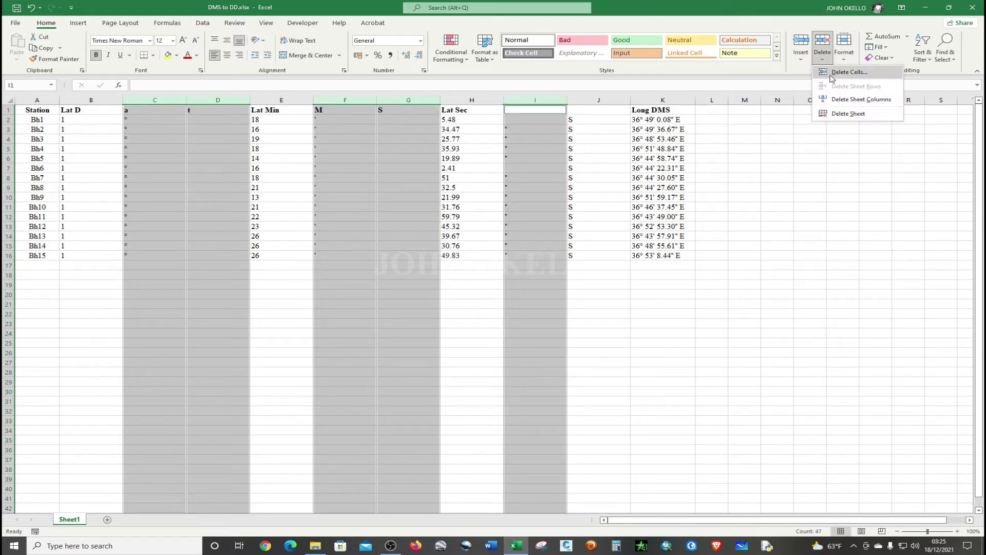
left_click(861, 99)
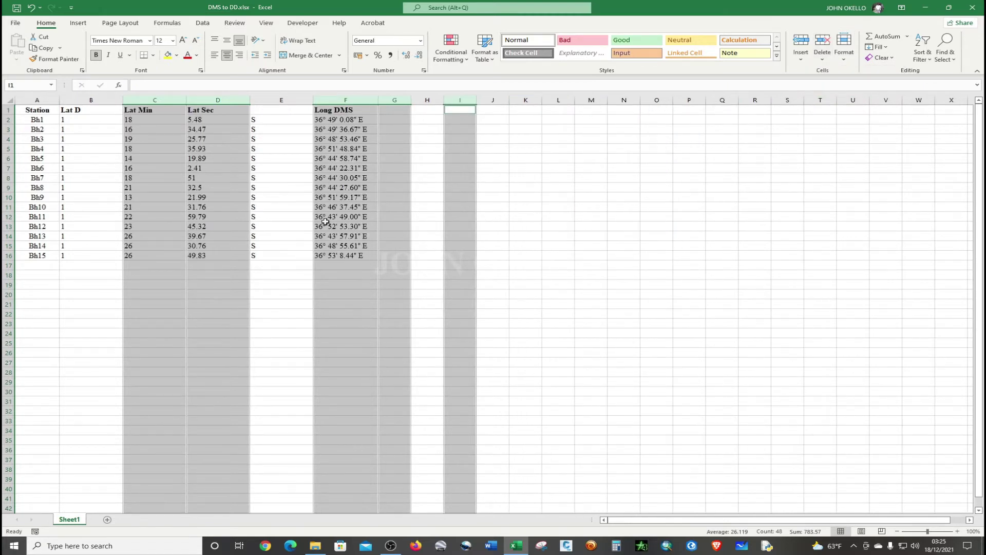
left_click(292, 282)
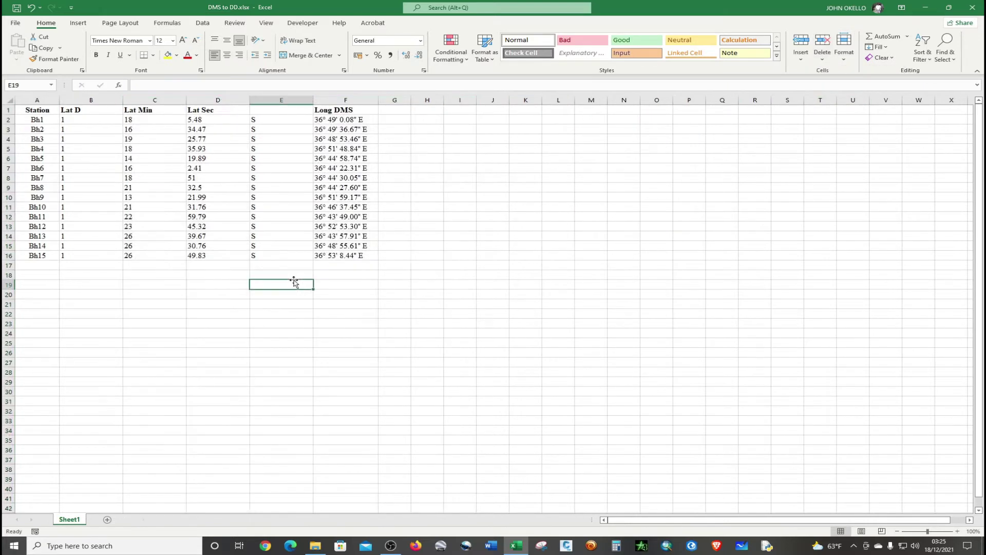
Insert seven blank columns before the Long DMS column.
left_click(331, 101)
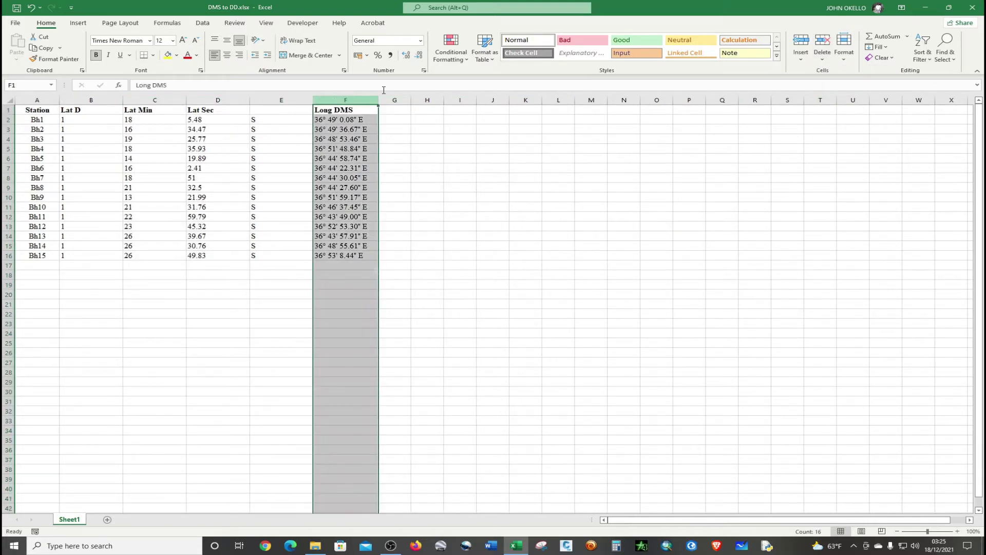
left_click(802, 42)
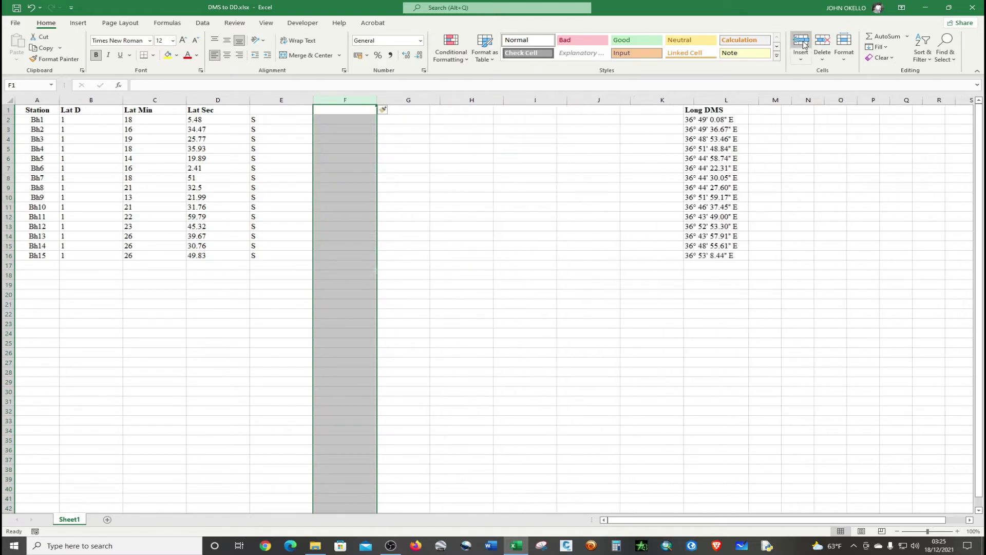
left_click(409, 191)
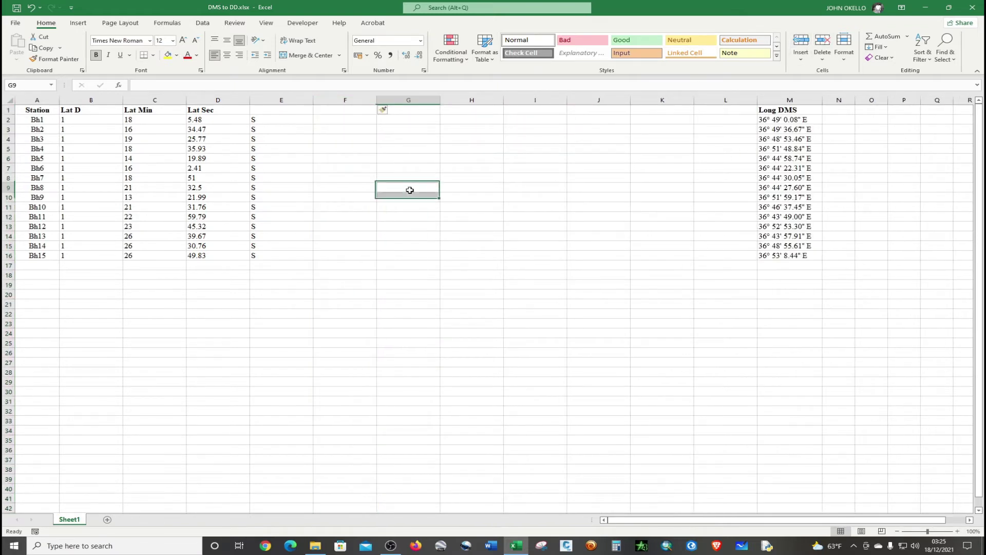
Enter the header Northing (Y) in F1.
left_click(334, 120)
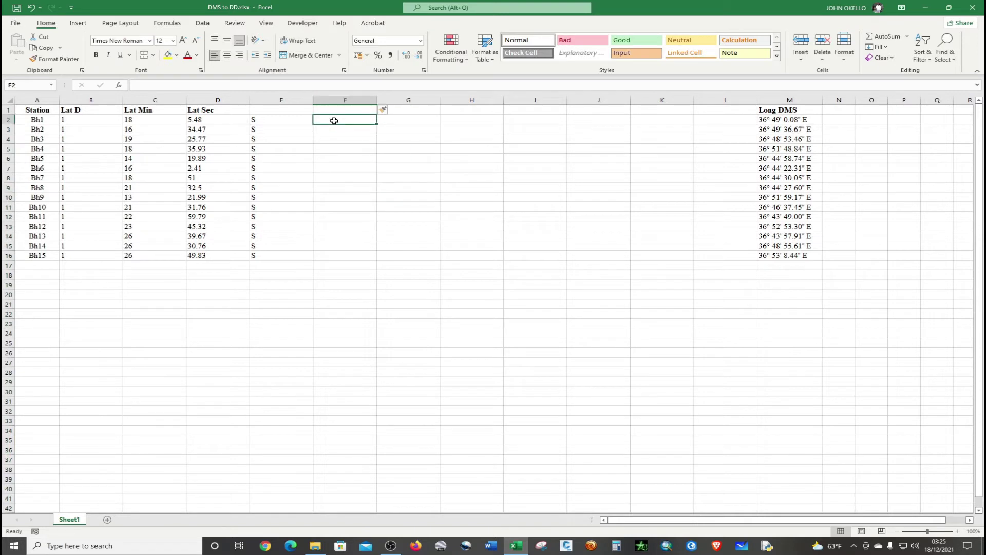
left_click(336, 110)
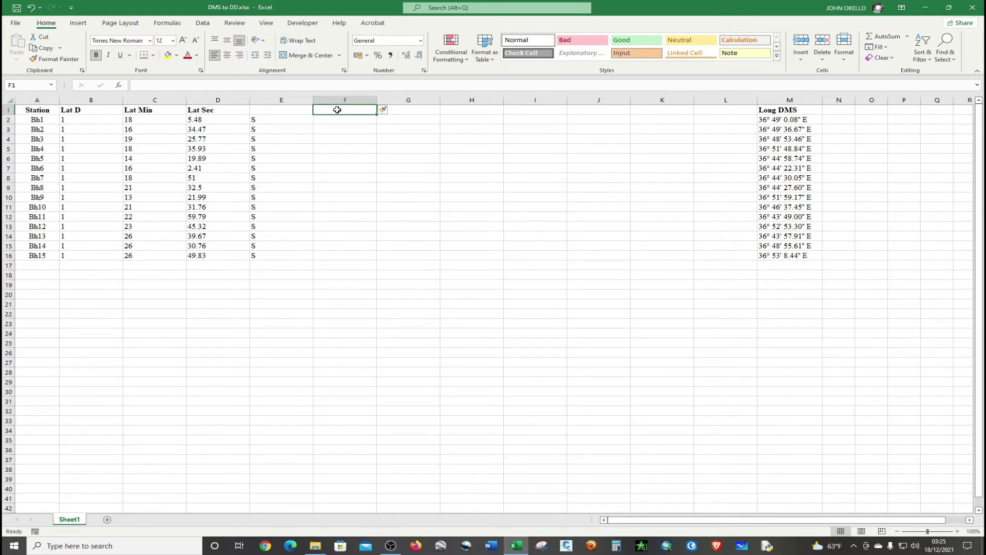
type("N")
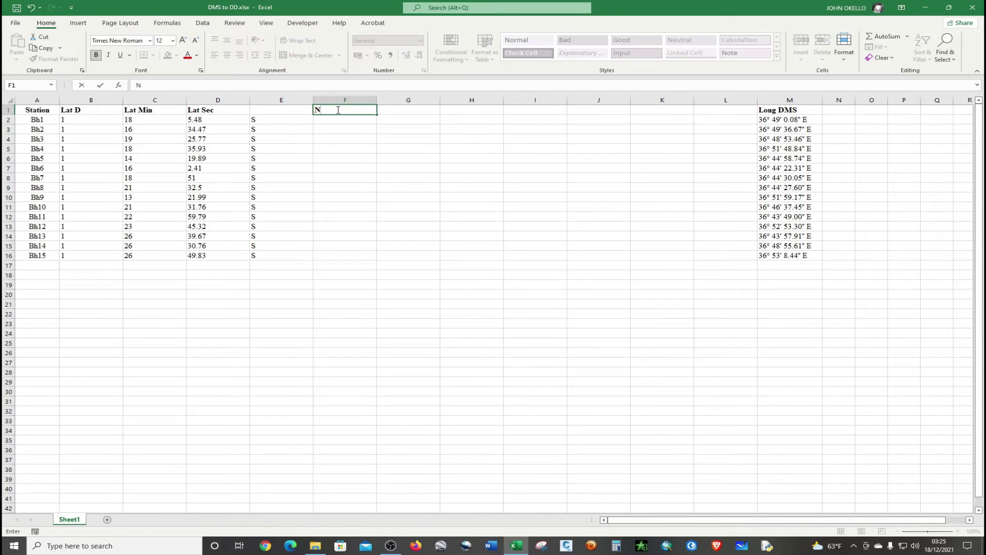
type("orthing (Y")
Calculate the decimal-degree latitude in F2 with =B2+C2/60+D2/3600 and fill the formula down to F16.
left_click(351, 119)
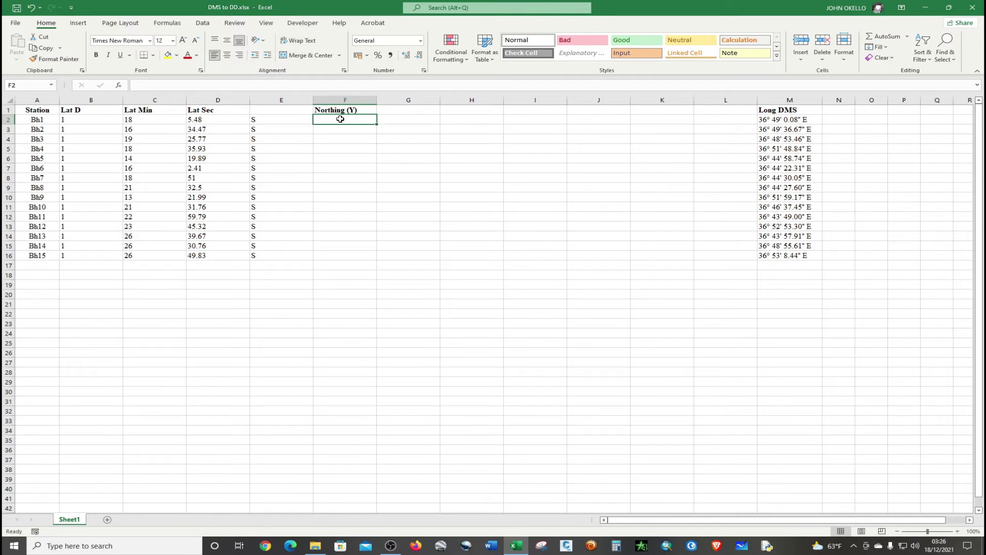
type("=")
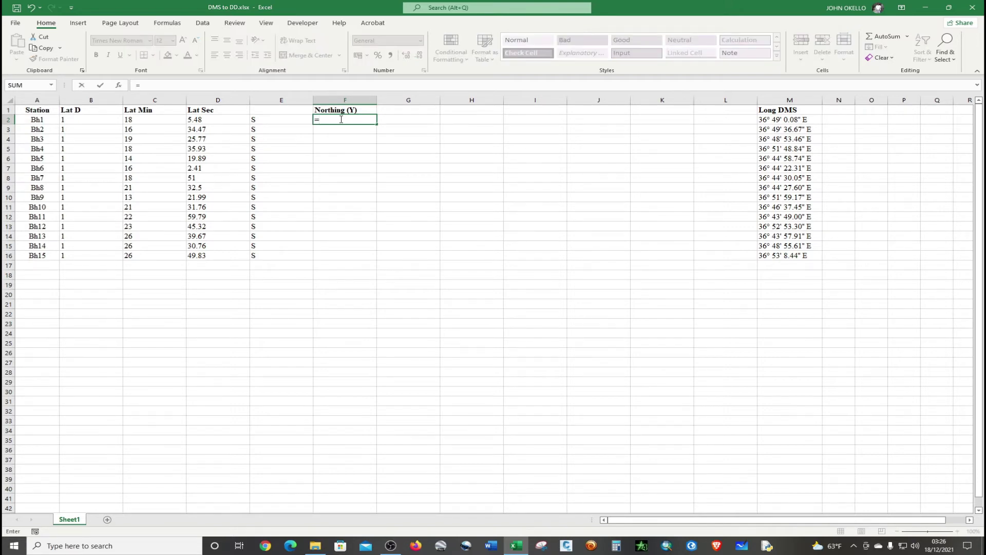
left_click(100, 120)
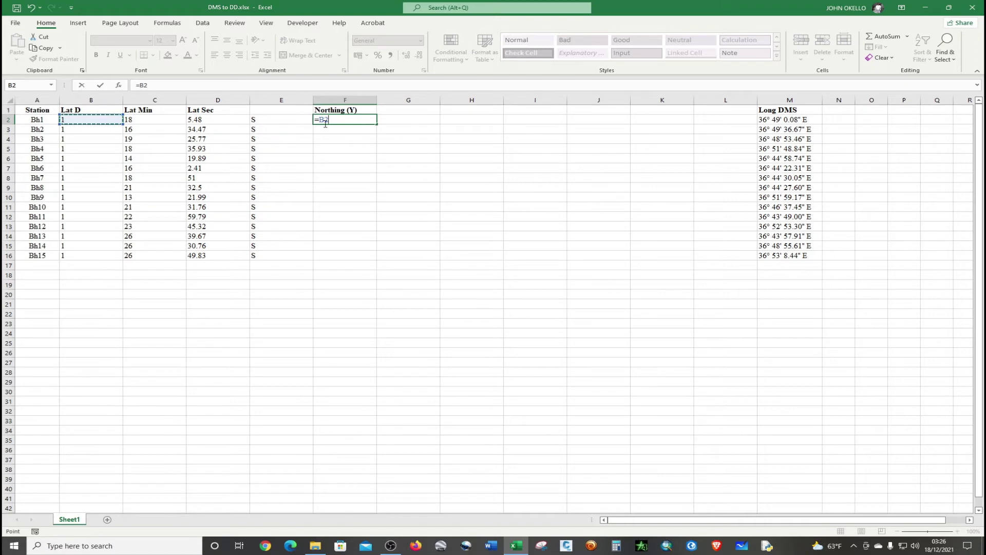
type("+")
left_click(146, 119)
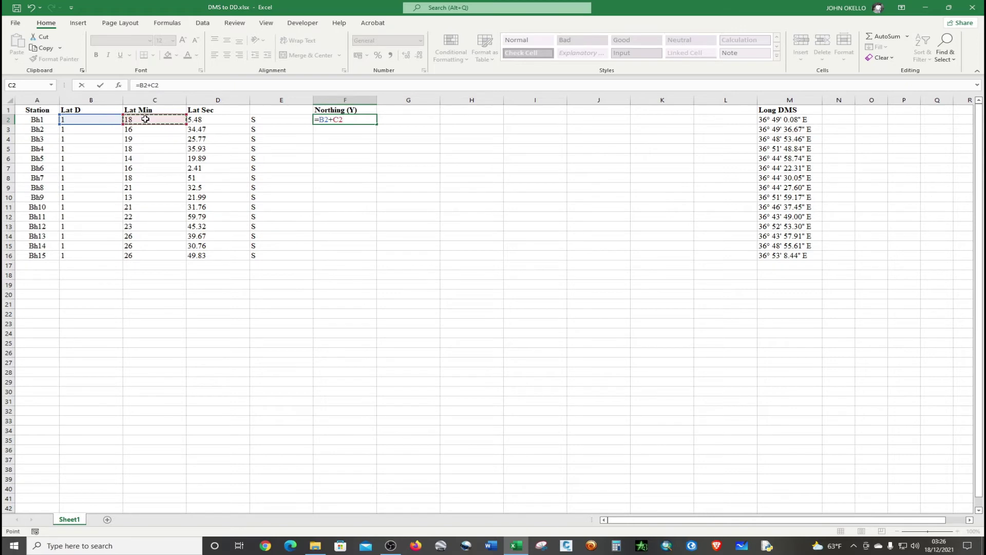
type("/60+")
left_click(211, 121)
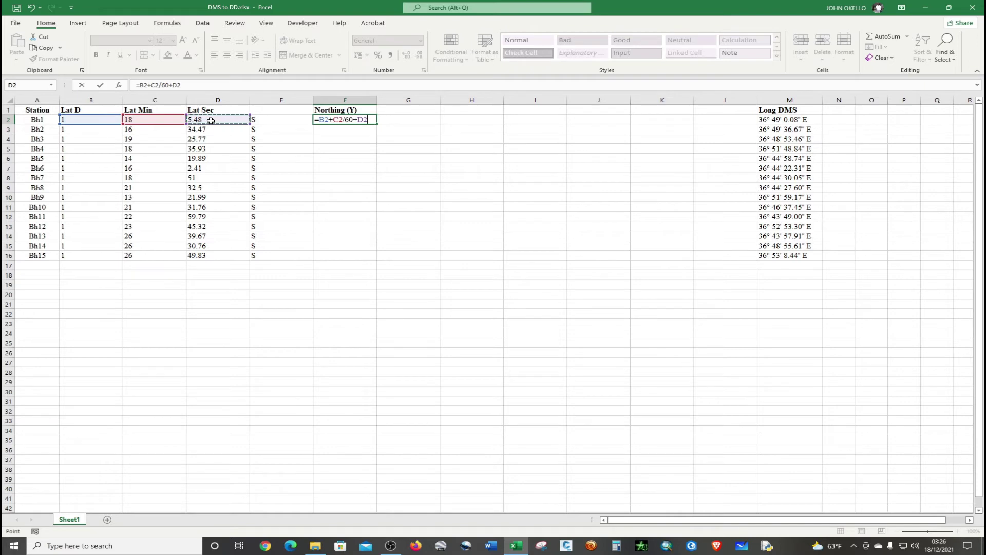
type("/3600")
key("Return")
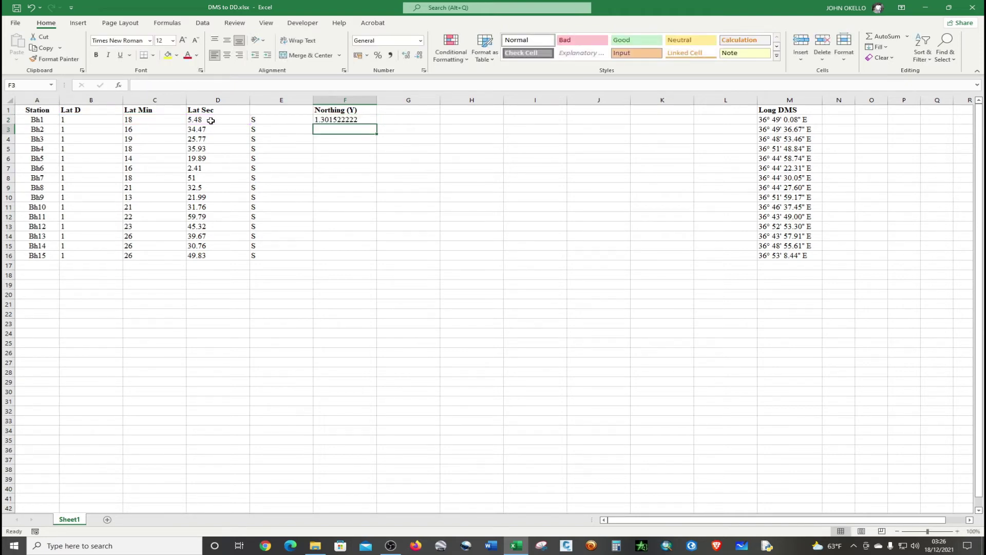
left_click(356, 120)
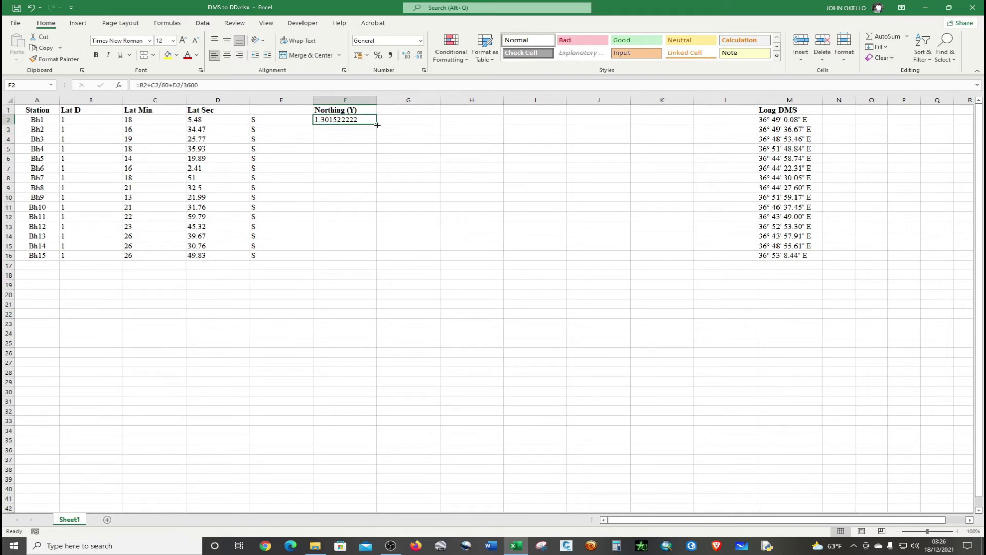
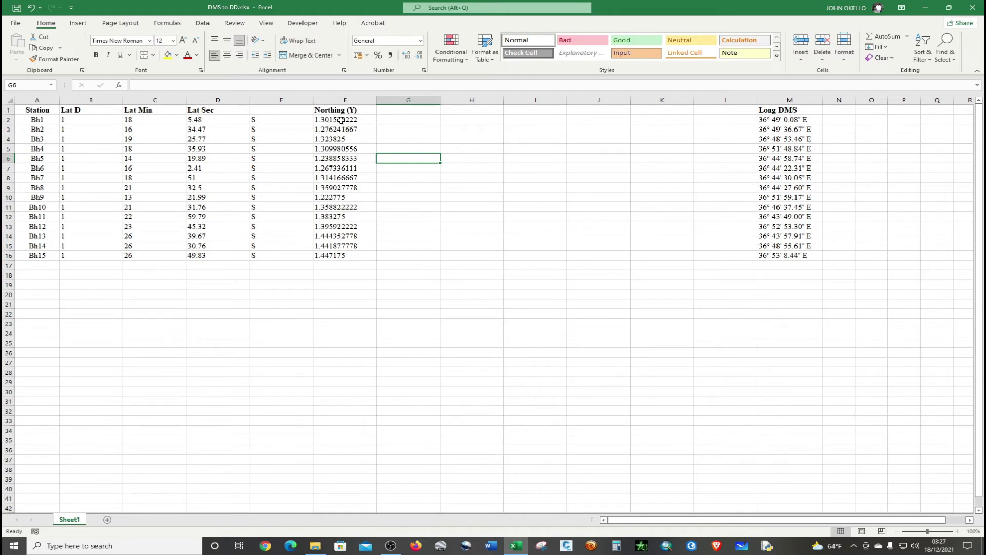
left_click_drag(341, 120, 339, 255)
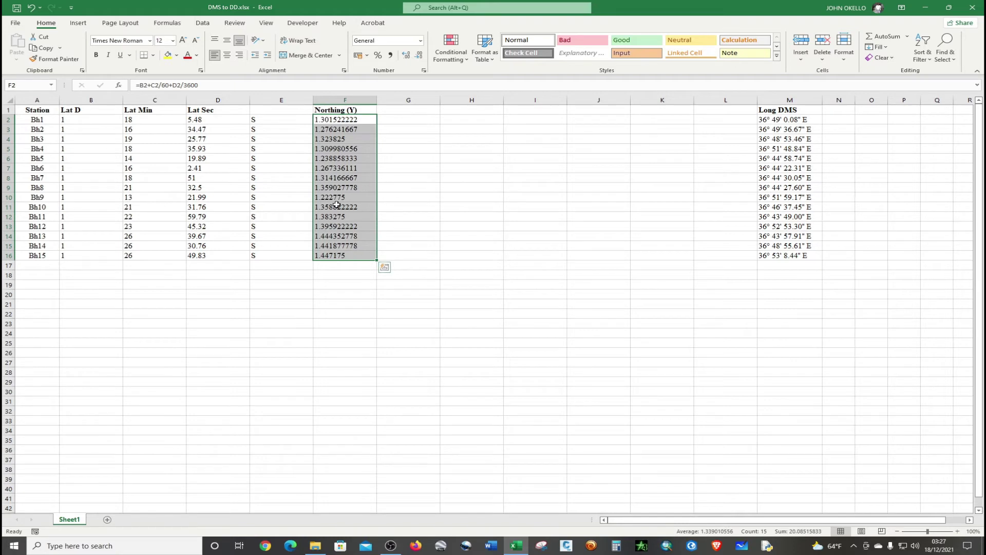
left_click(418, 147)
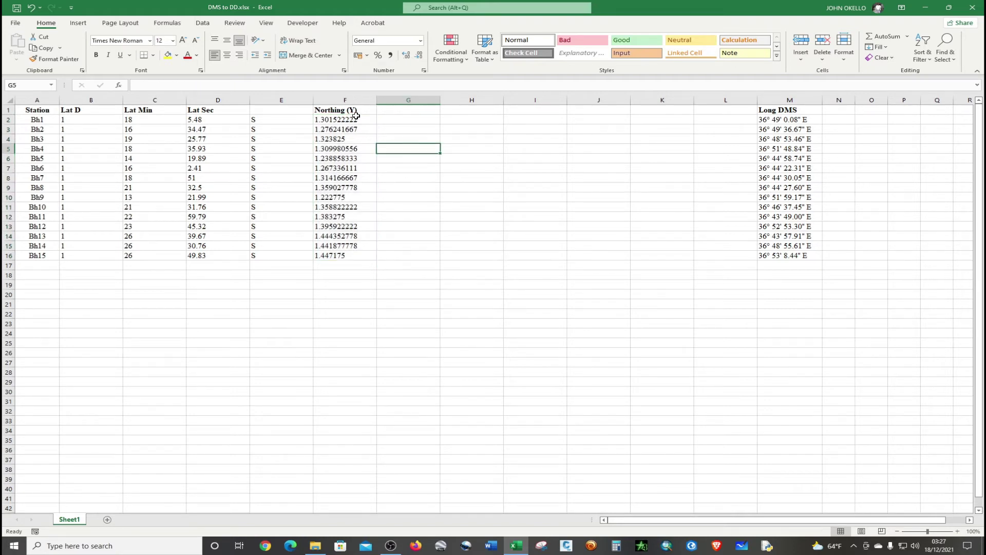
left_click(365, 112)
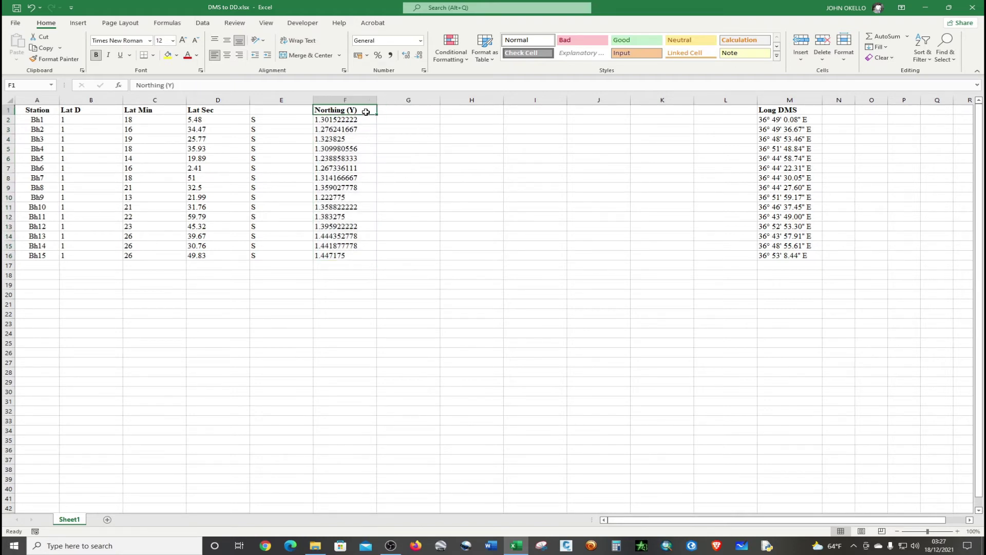
Make the latitudes negative with =F2*(-1) in G2 and fill the formula down to G16.
left_click(395, 123)
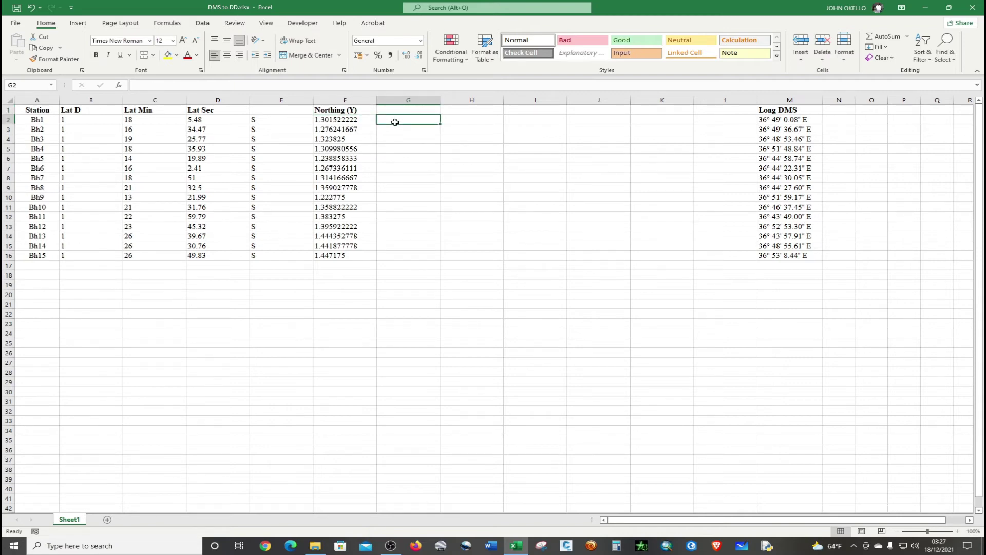
type("=")
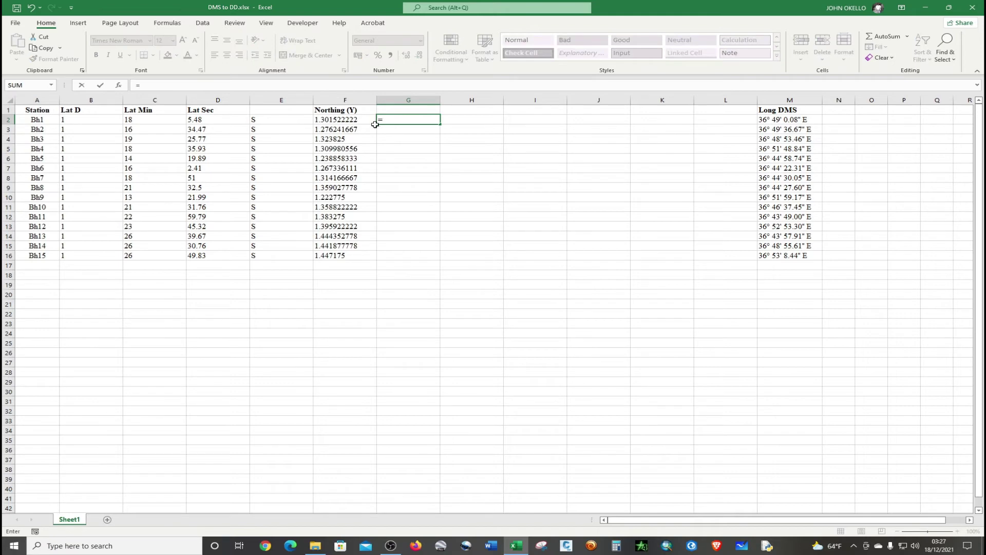
left_click(348, 121)
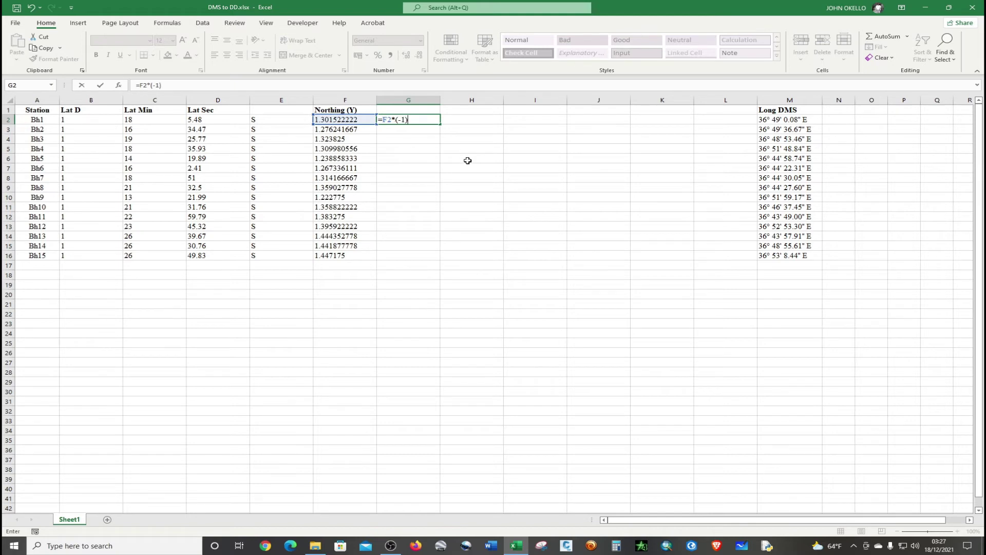
key("Return")
left_click(434, 120)
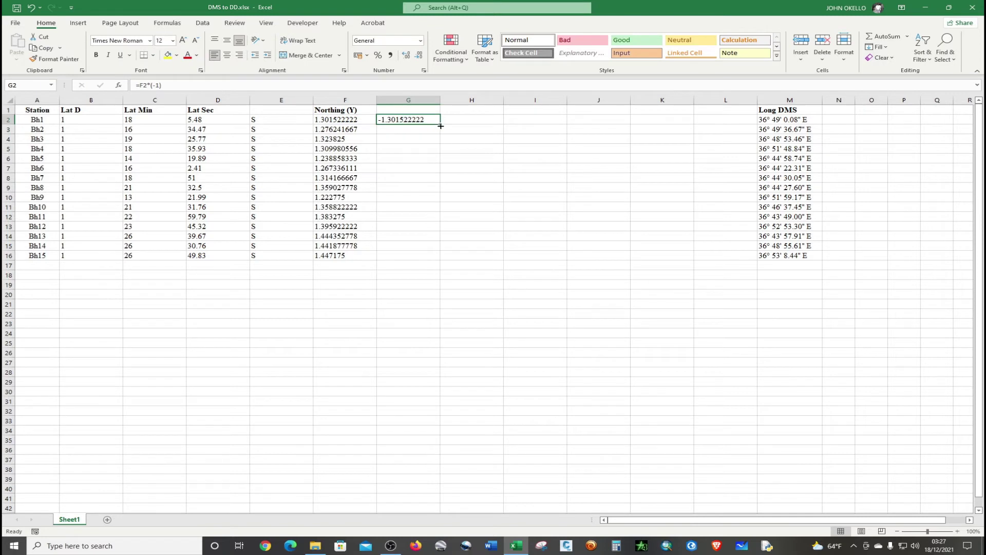
double_click(441, 124)
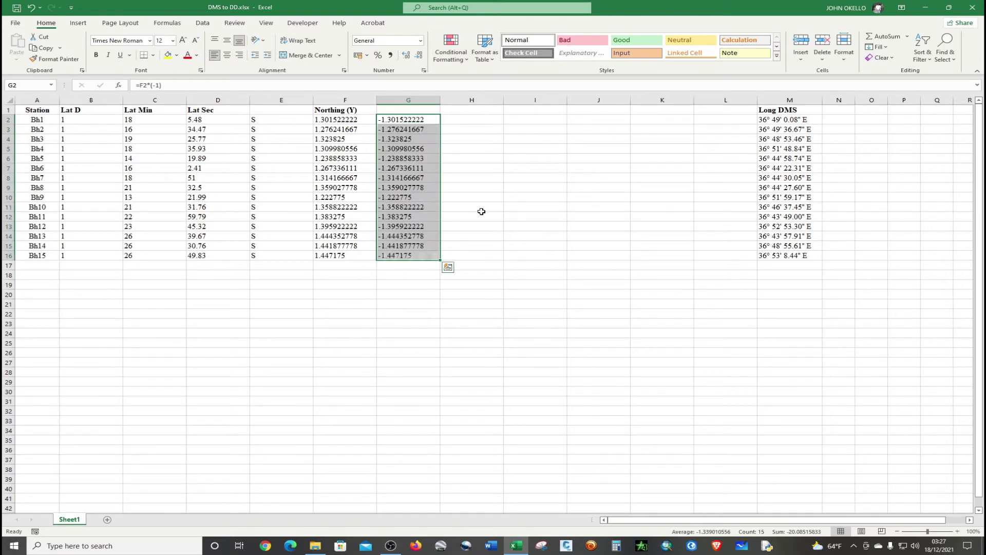
Copy the Northing (Y) header from F1 to G1 above the negative latitudes.
left_click(352, 110)
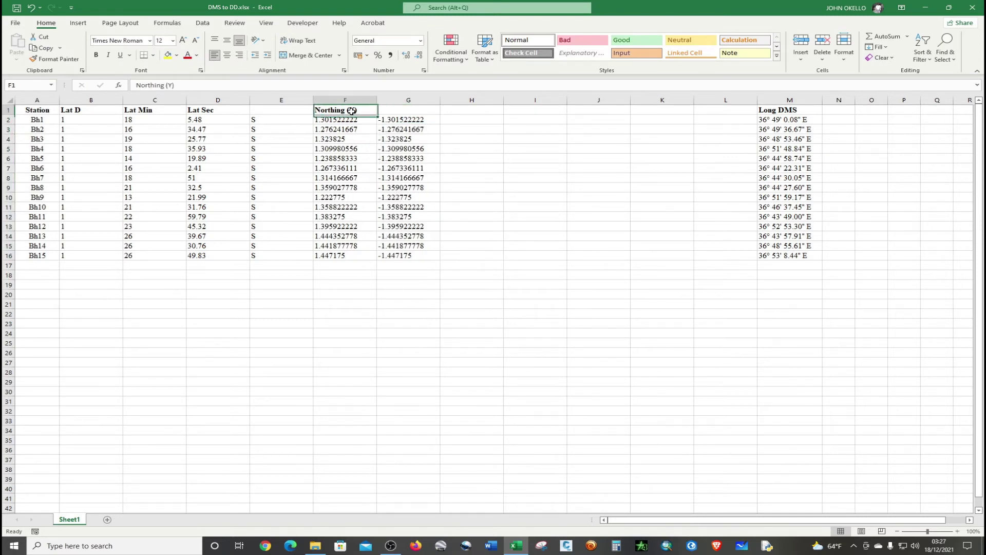
key("ctrl+c")
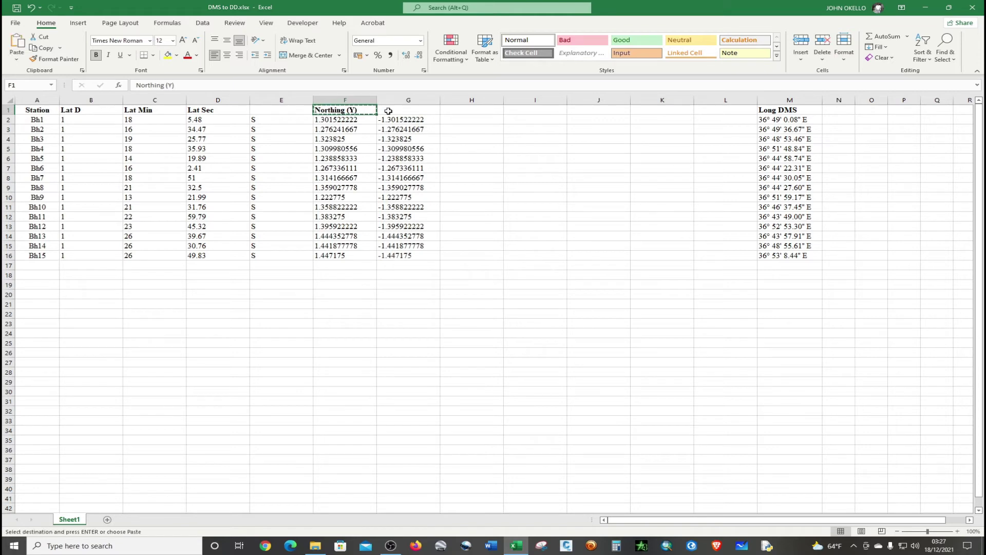
left_click(393, 110)
key("ctrl+v")
left_click(469, 140)
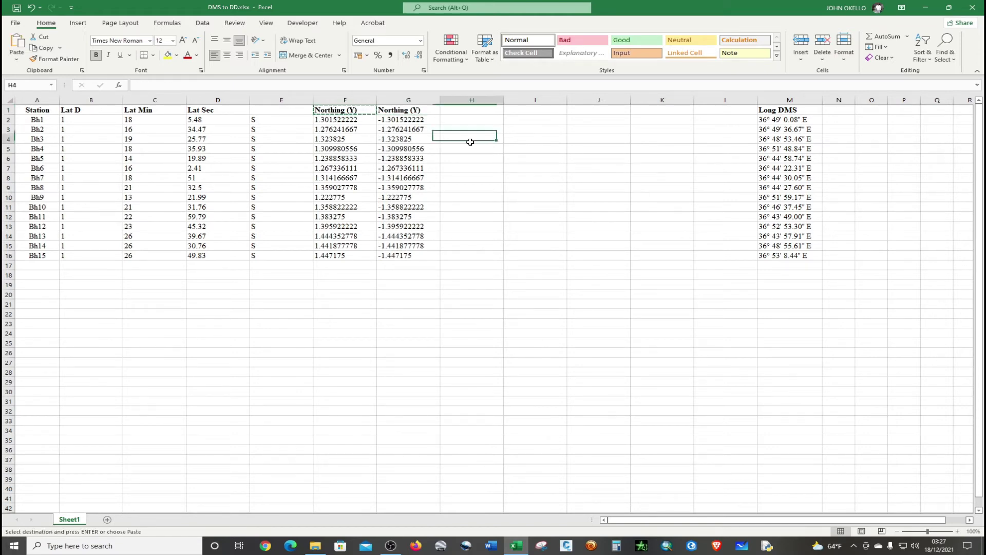
Copy the negative Northing (Y) column G1:G16 and paste it as values only starting at I1.
left_click_drag(406, 111, 406, 256)
right_click(402, 231)
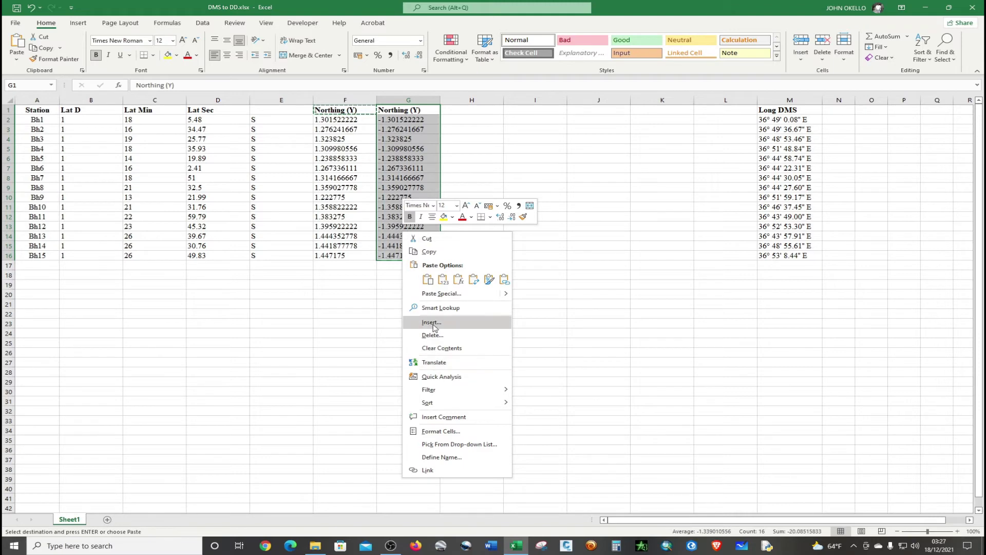
mouse_move(432, 405)
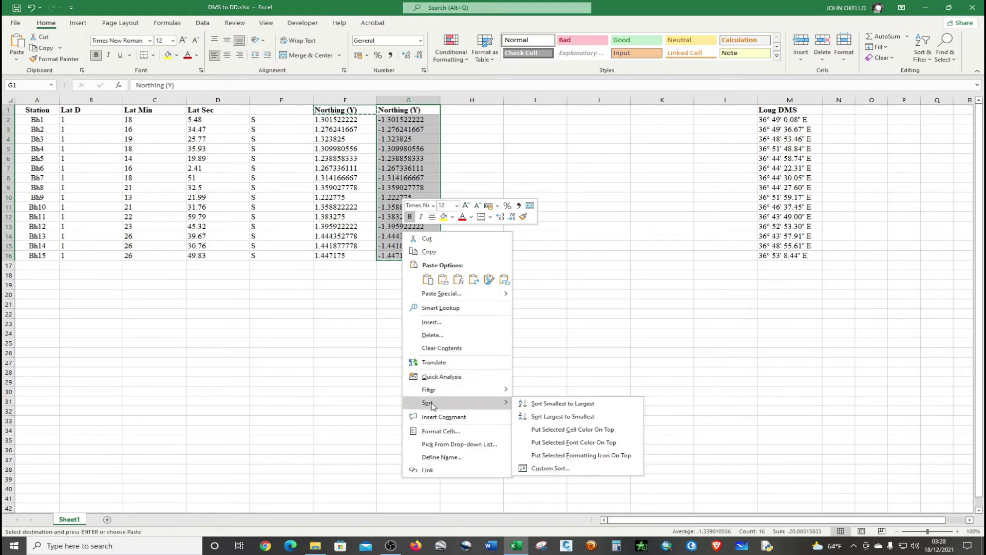
left_click(432, 251)
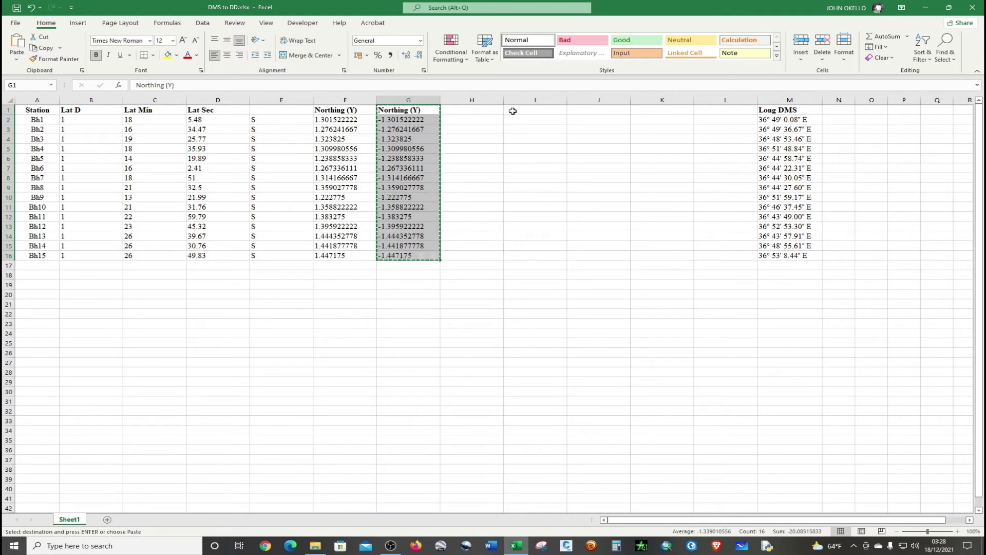
left_click(511, 110)
left_click(17, 58)
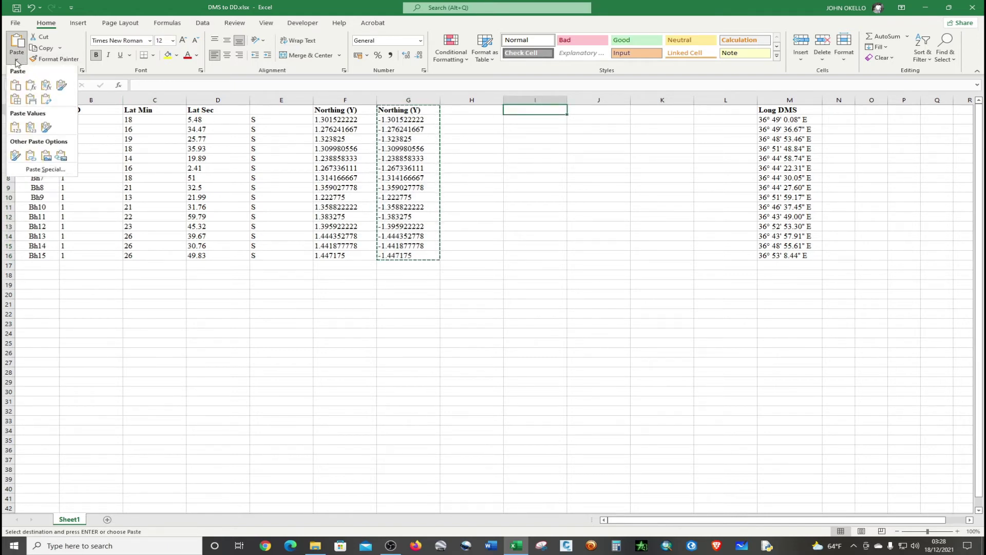
left_click(16, 127)
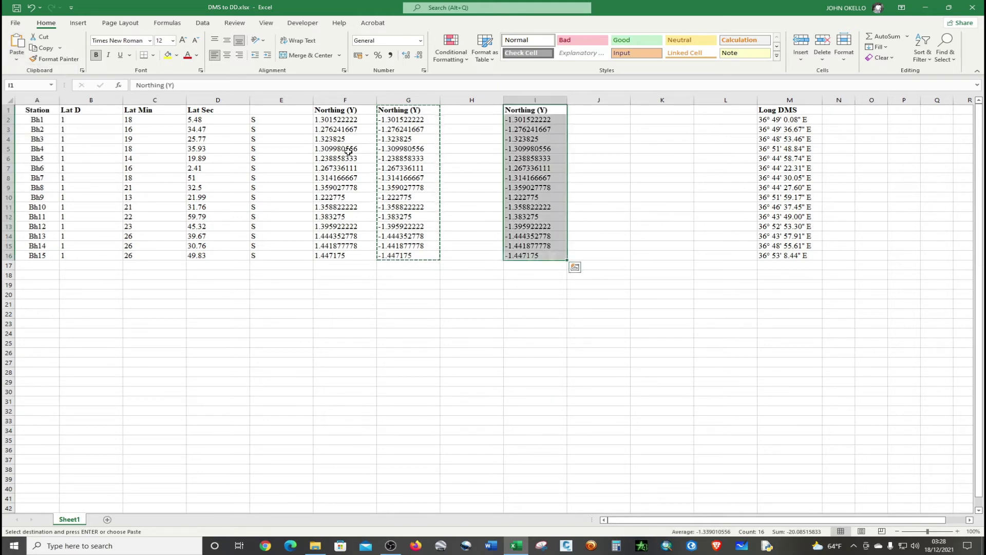
left_click(521, 282)
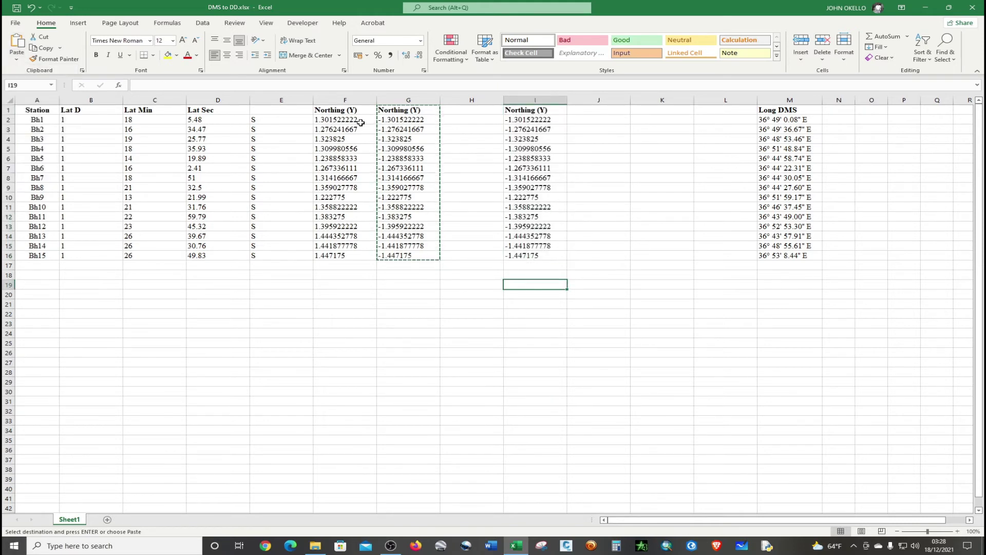
Delete sheet columns B through F, from Lat D to the positive Northing (Y) values.
left_click(91, 100)
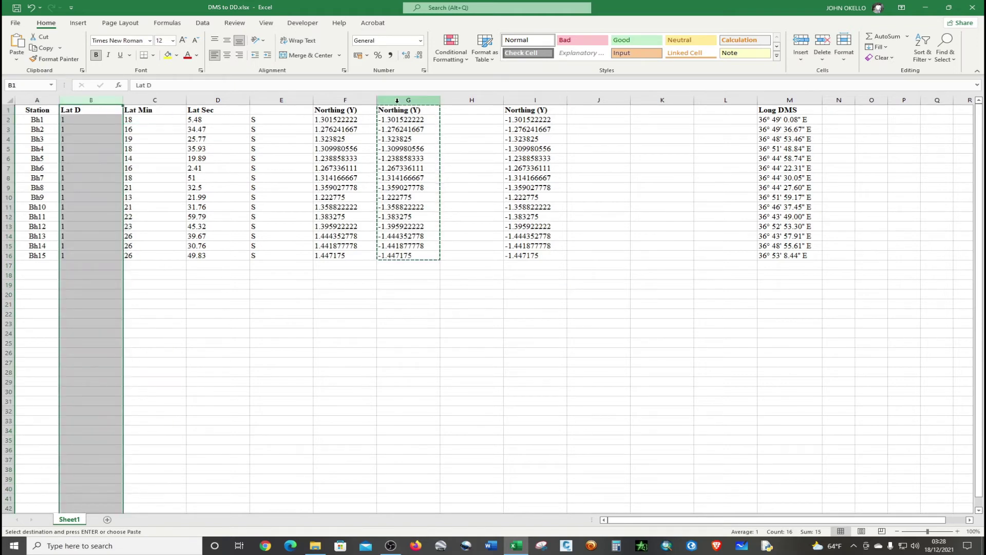
left_click(347, 101, "shift")
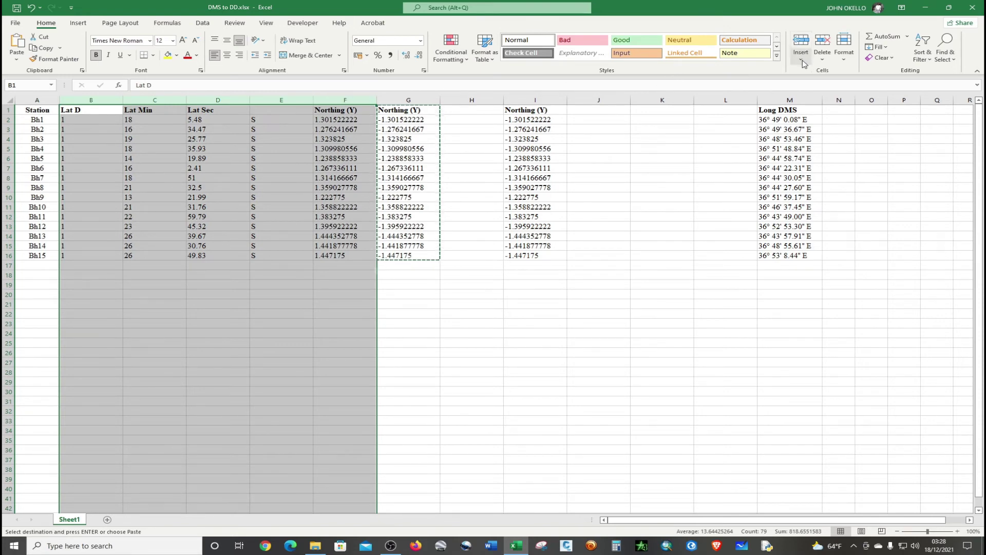
left_click(820, 58)
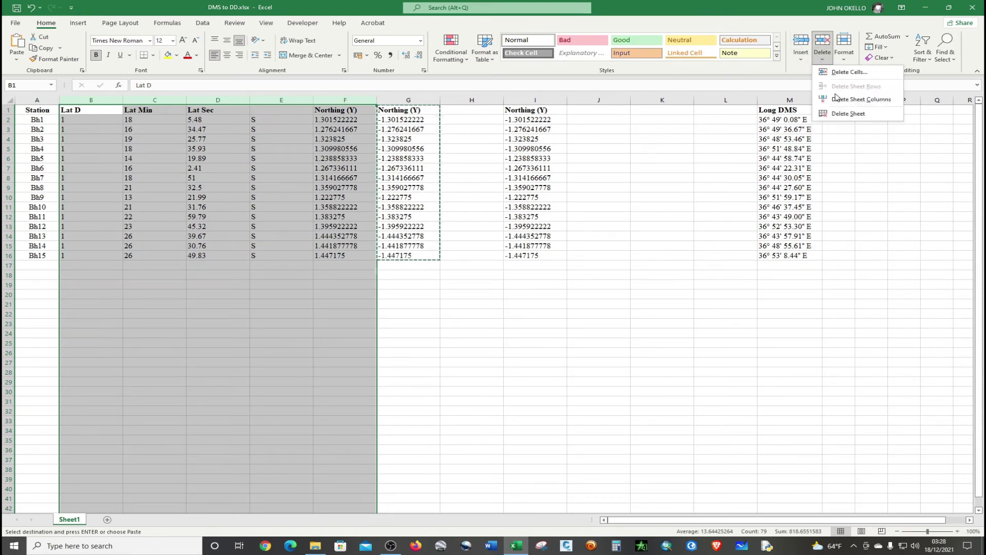
left_click(835, 98)
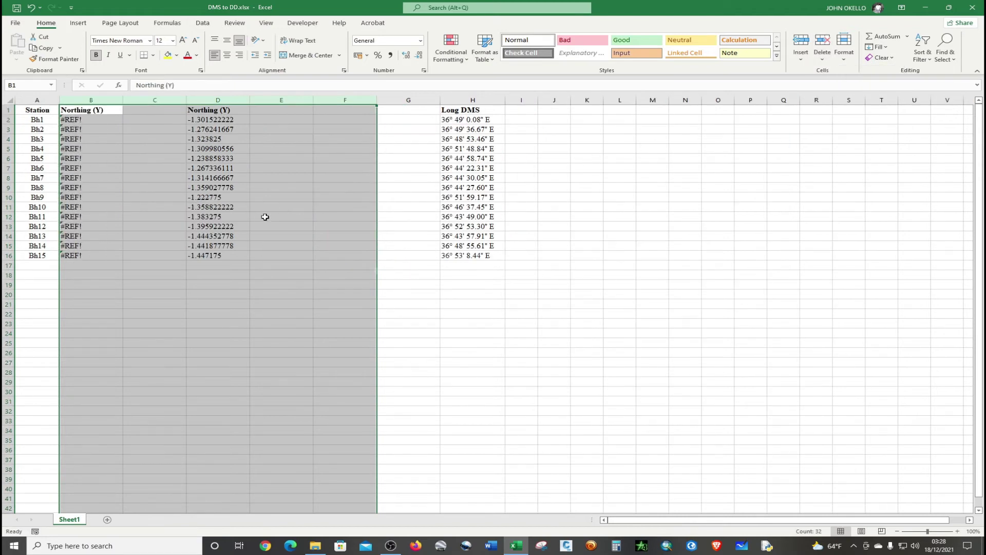
left_click(376, 288)
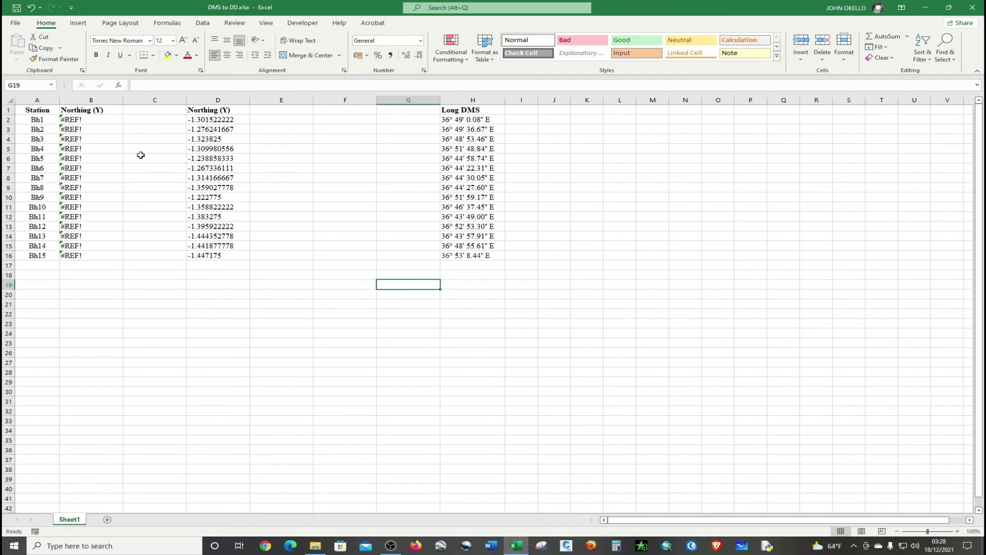
Delete the Northing (Y) formula column B and the empty column beside it, keeping the pasted Northing (Y) values.
left_click(91, 100)
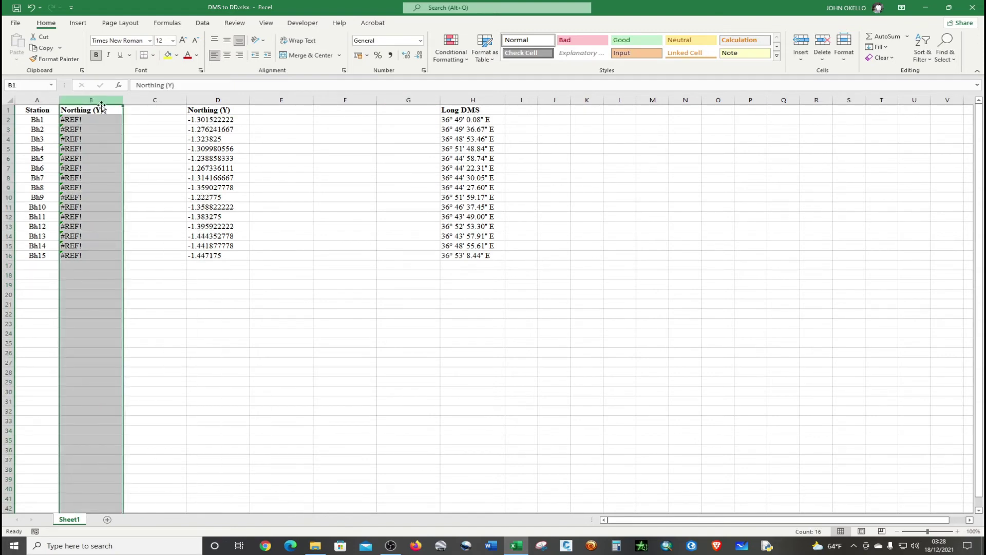
left_click(822, 56)
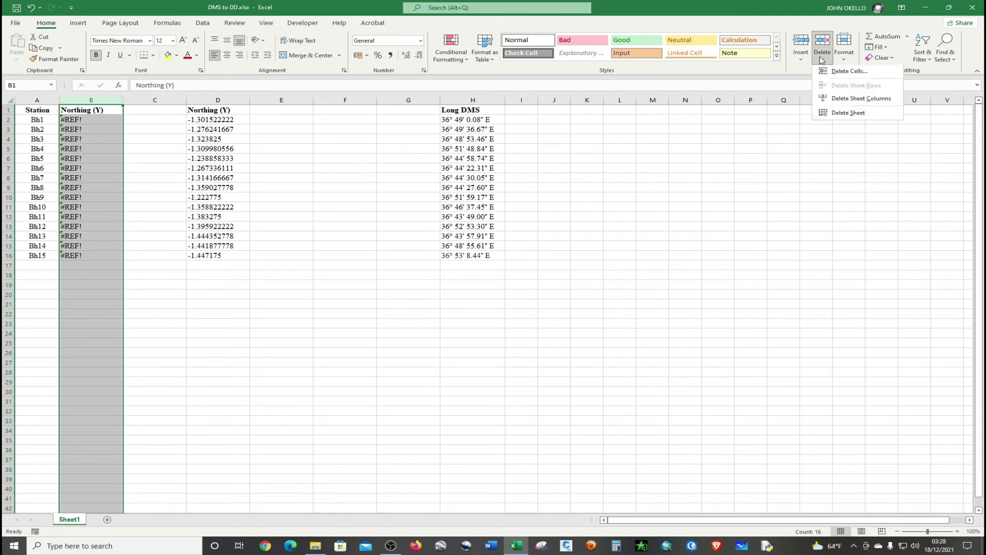
left_click(845, 99)
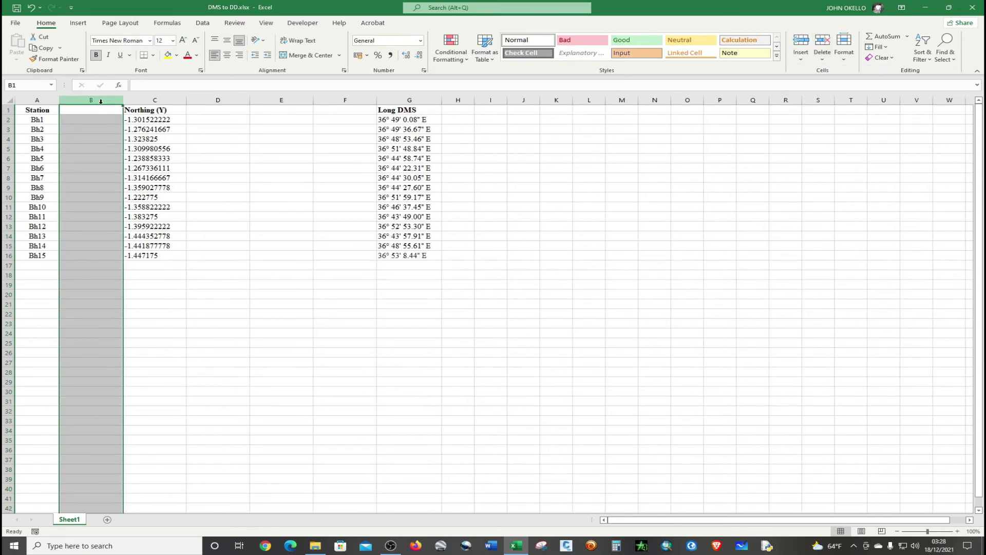
left_click(822, 56)
left_click(825, 96)
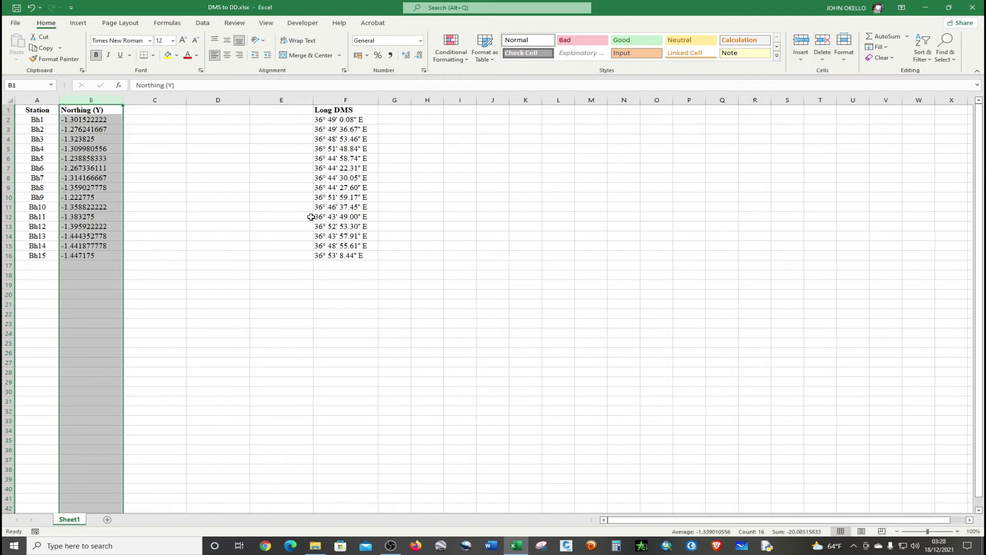
left_click(220, 216)
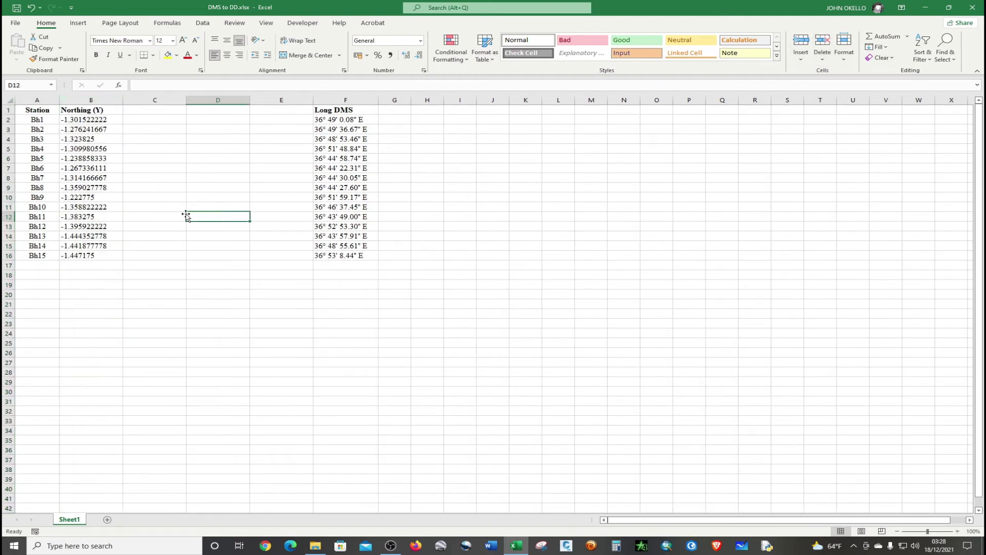
Format the Northing (Y) values in B2:B16 as Number with 6 decimal places.
left_click(88, 119)
left_click_drag(87, 119, 87, 257)
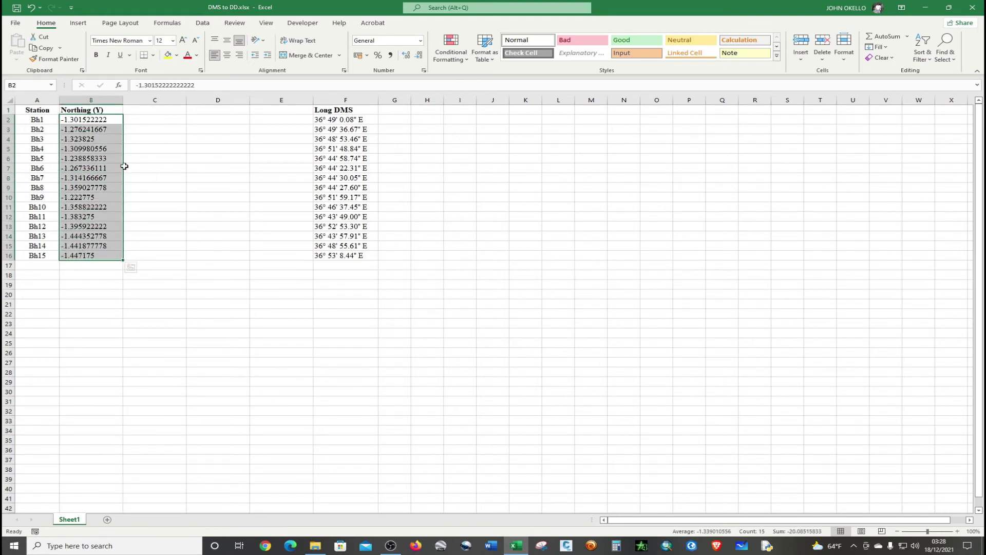
right_click(95, 163)
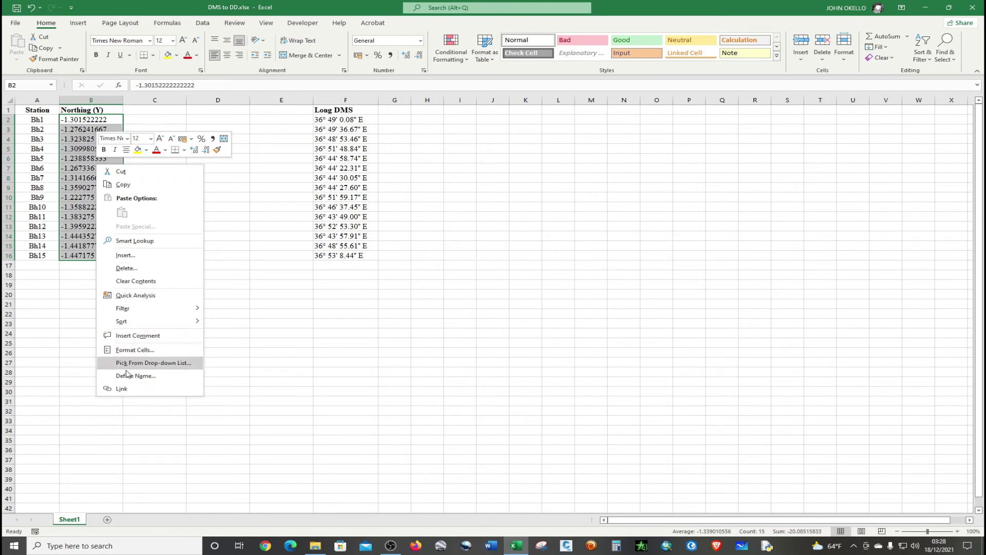
left_click(141, 348)
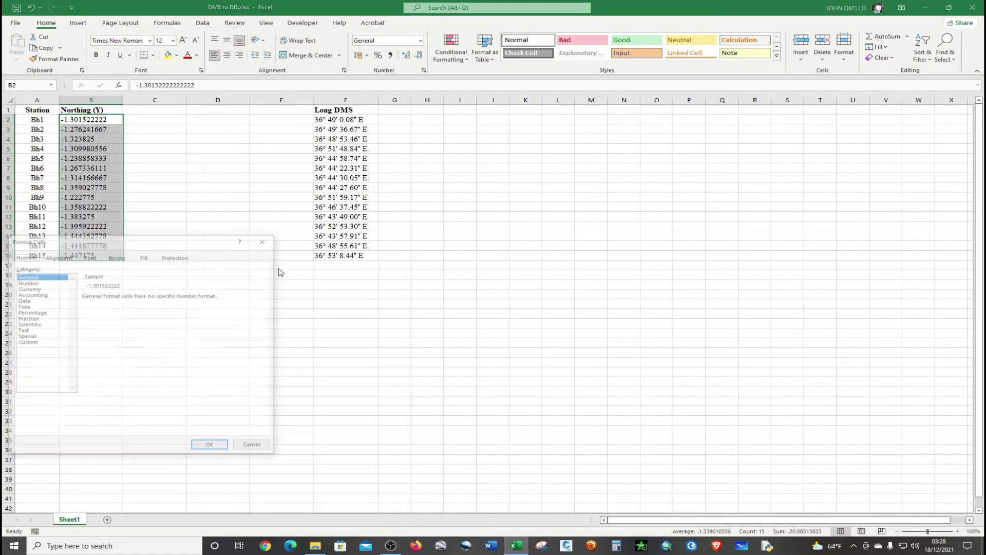
left_click(22, 282)
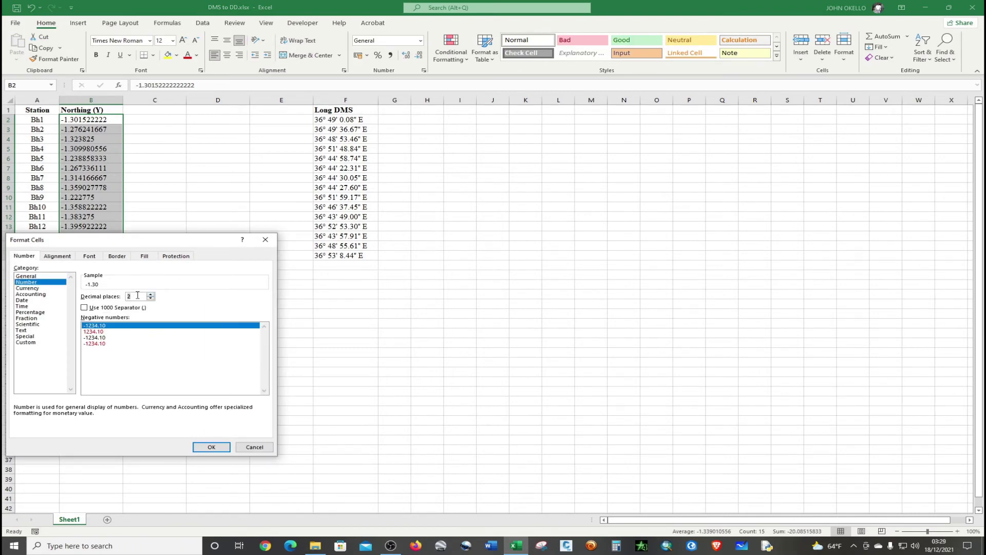
type("6")
left_click(211, 446)
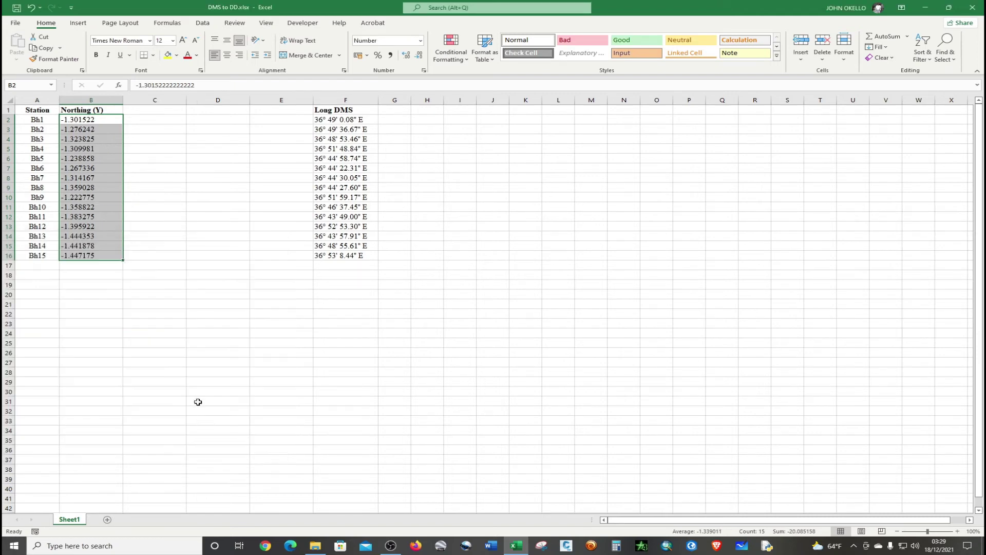
left_click(183, 332)
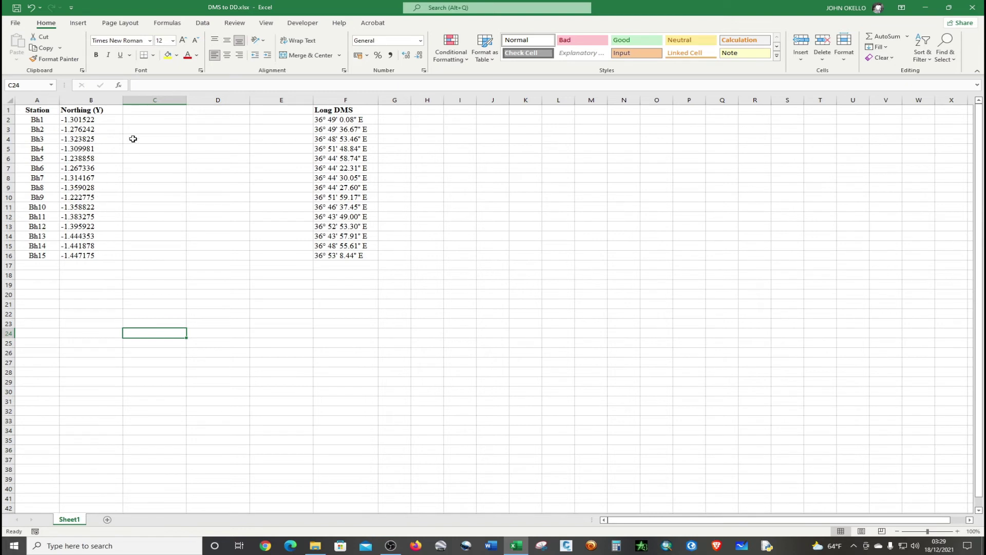
Delete the empty columns C and D, and widen column E beside the Long DMS column.
left_click(162, 100)
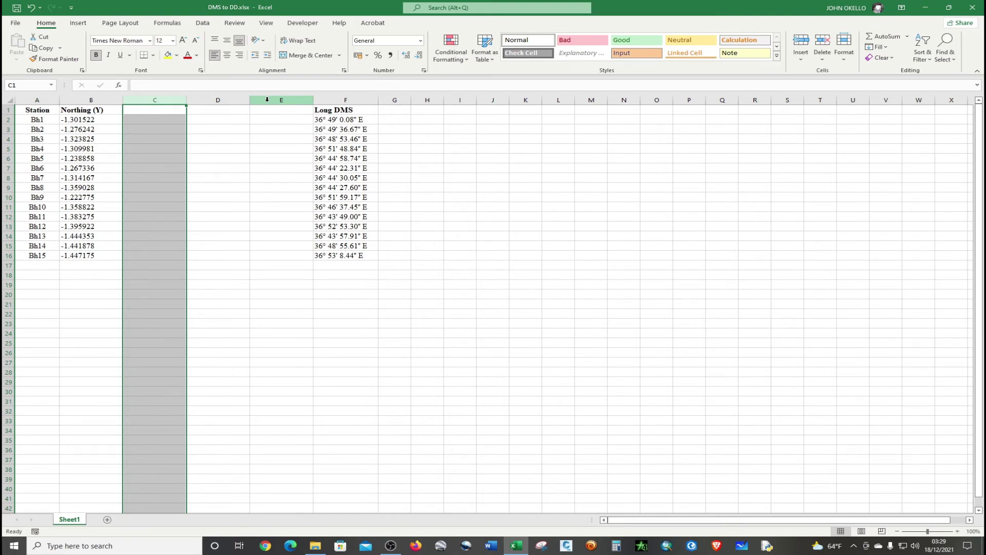
left_click(231, 99, "shift")
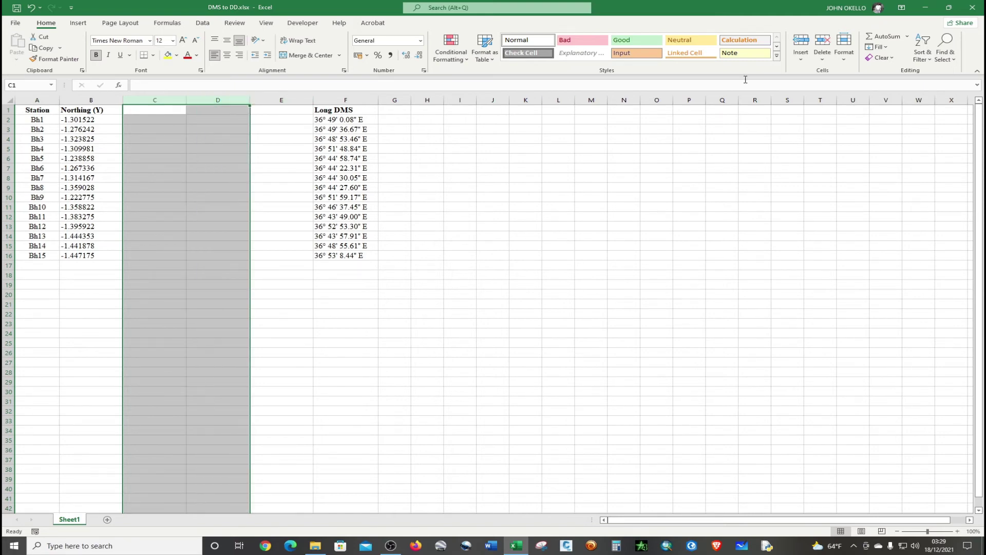
left_click(822, 56)
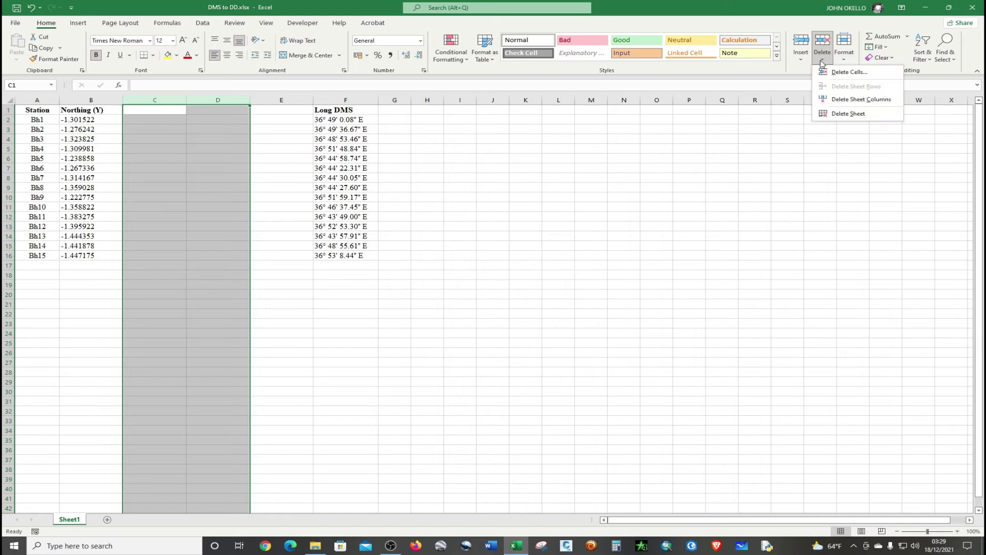
left_click(841, 104)
left_click(333, 256)
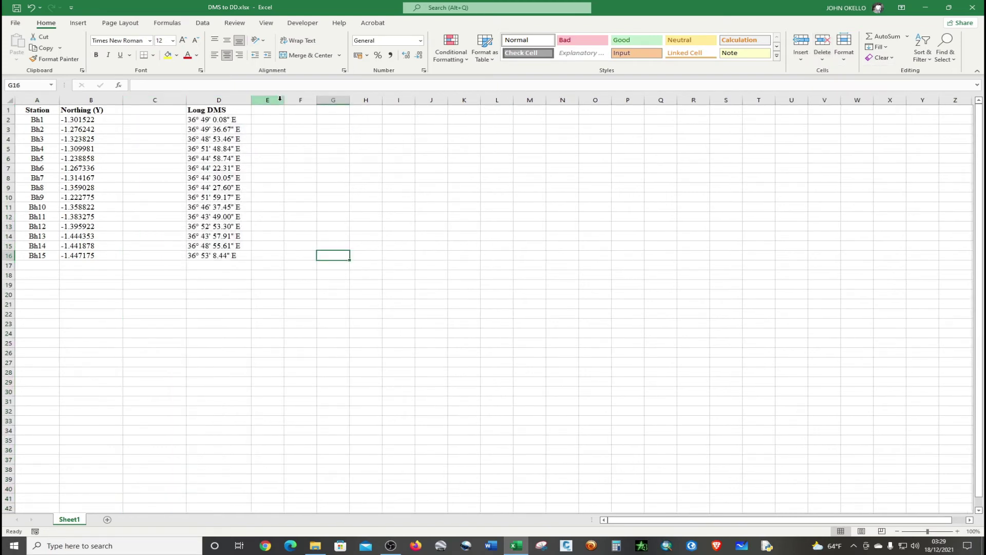
left_click_drag(284, 100, 306, 101)
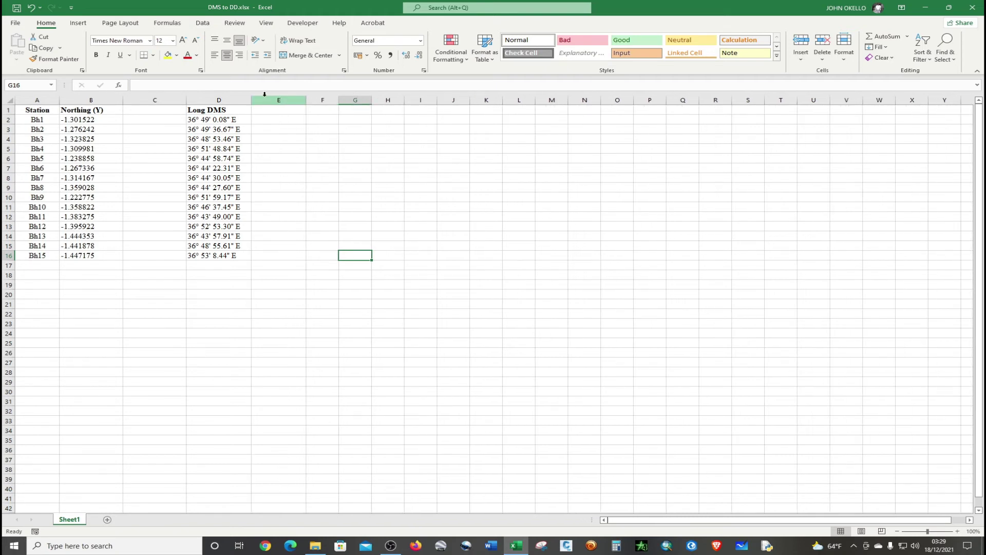
left_click(280, 119)
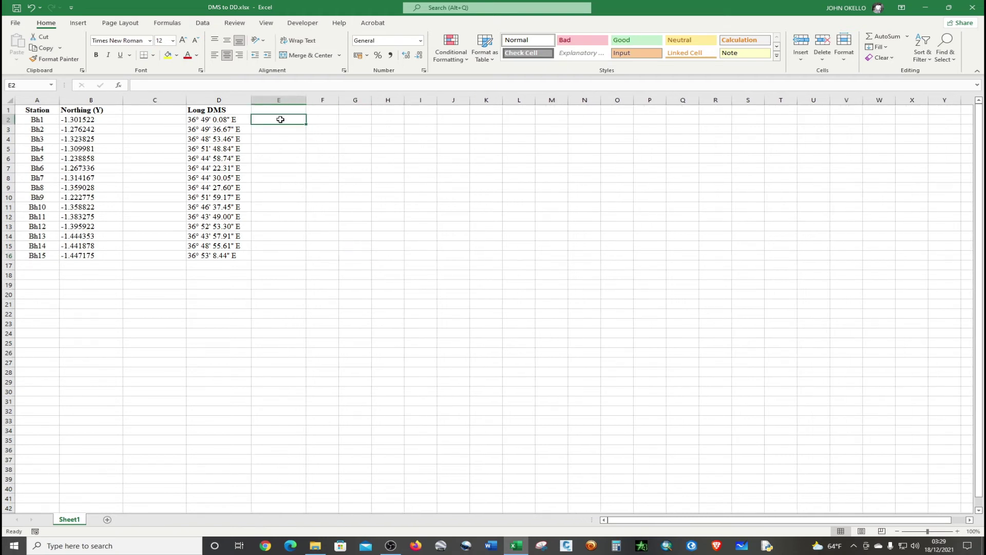
Set up a fixed-width Text to Columns split for longitudes D2:D16, with breaks isolating the degree, minute and second symbols and the letter E.
left_click(204, 117)
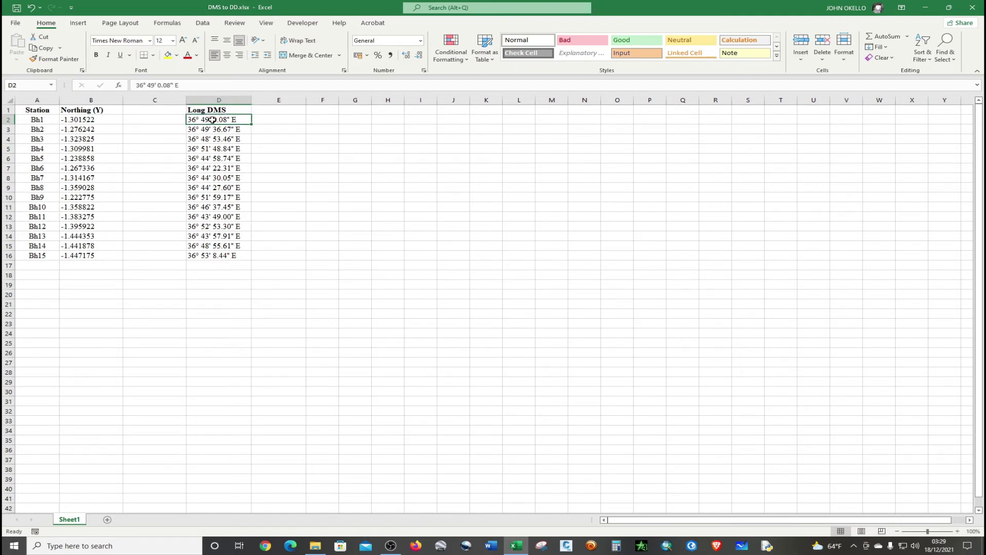
left_click_drag(212, 120, 206, 256)
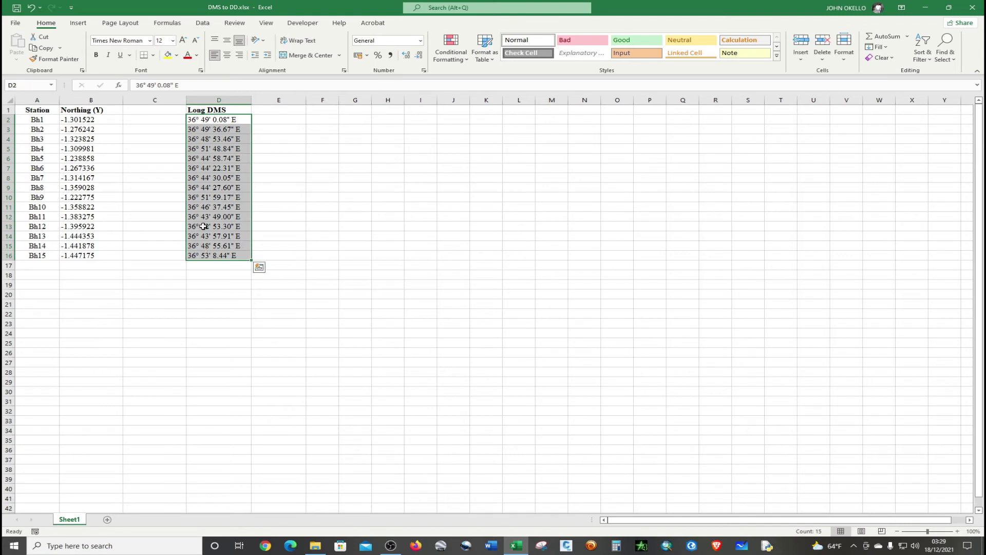
left_click(202, 22)
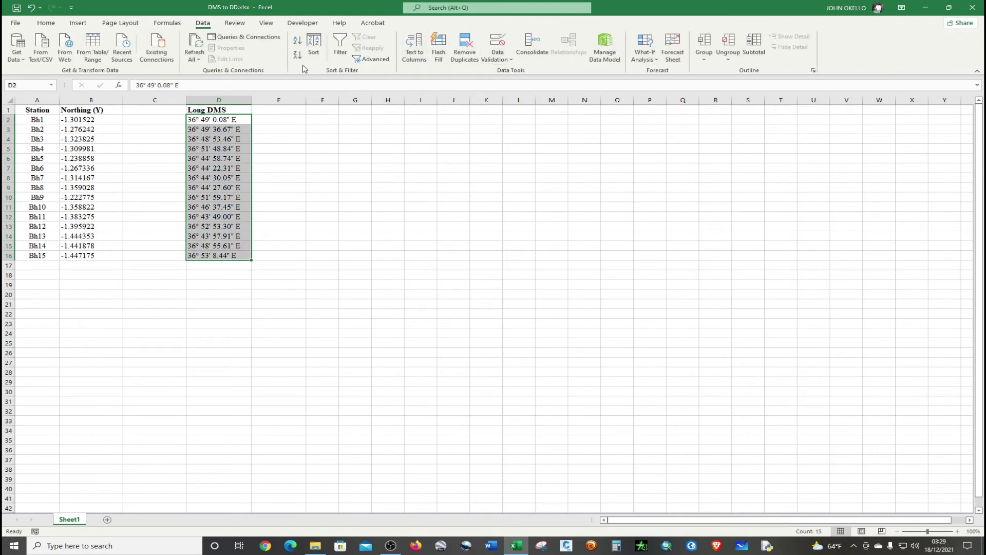
left_click(414, 53)
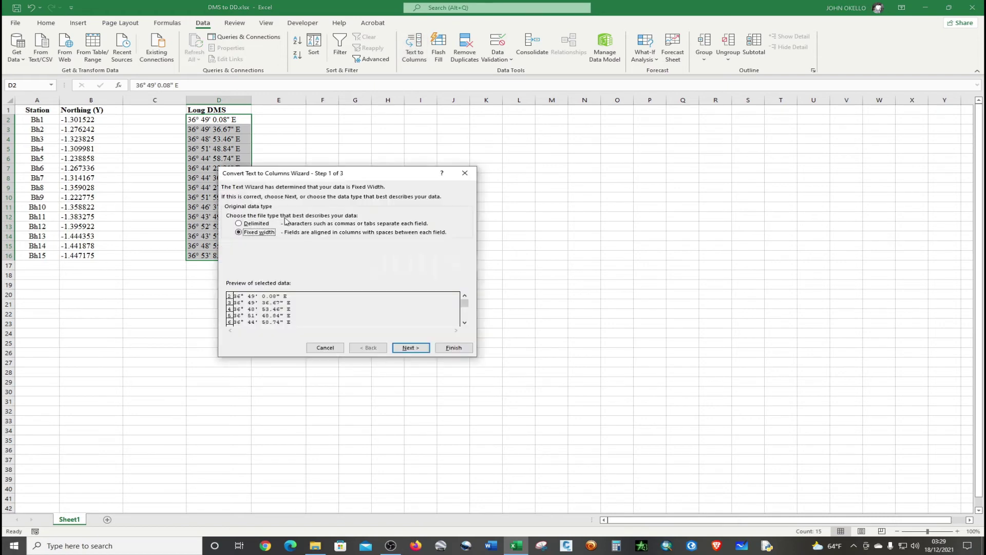
left_click(411, 348)
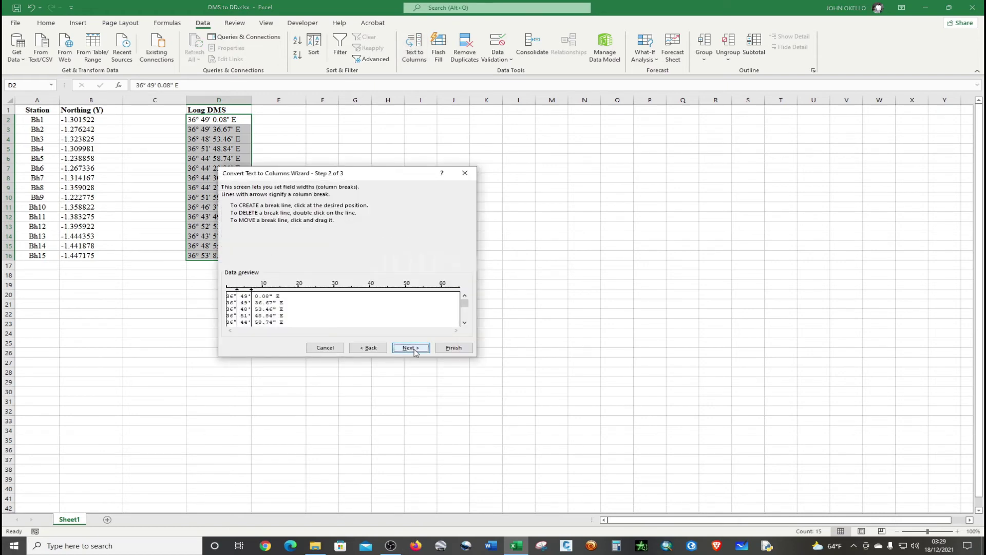
left_click(235, 326)
left_click(242, 325)
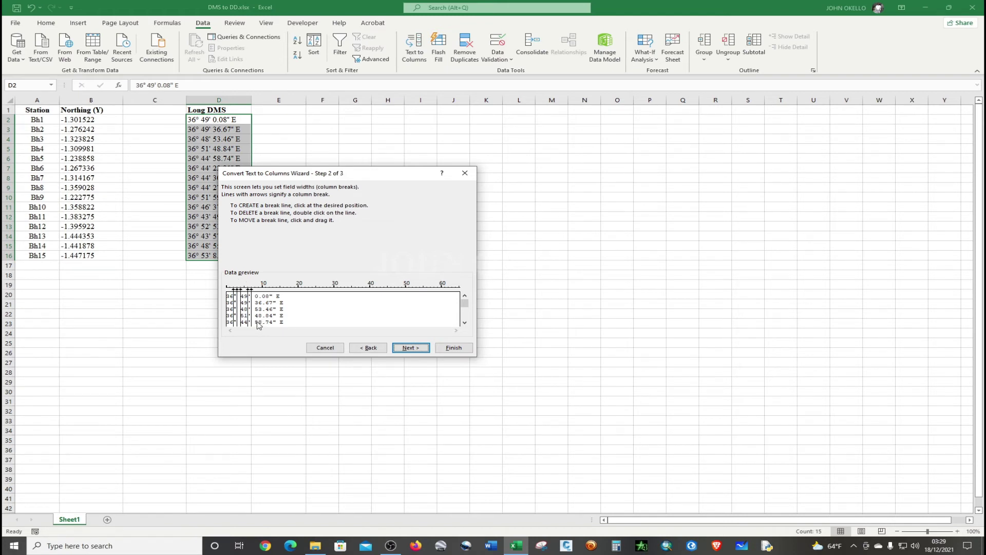
left_click(256, 326)
left_click(274, 325)
left_click(276, 326)
left_click(284, 325)
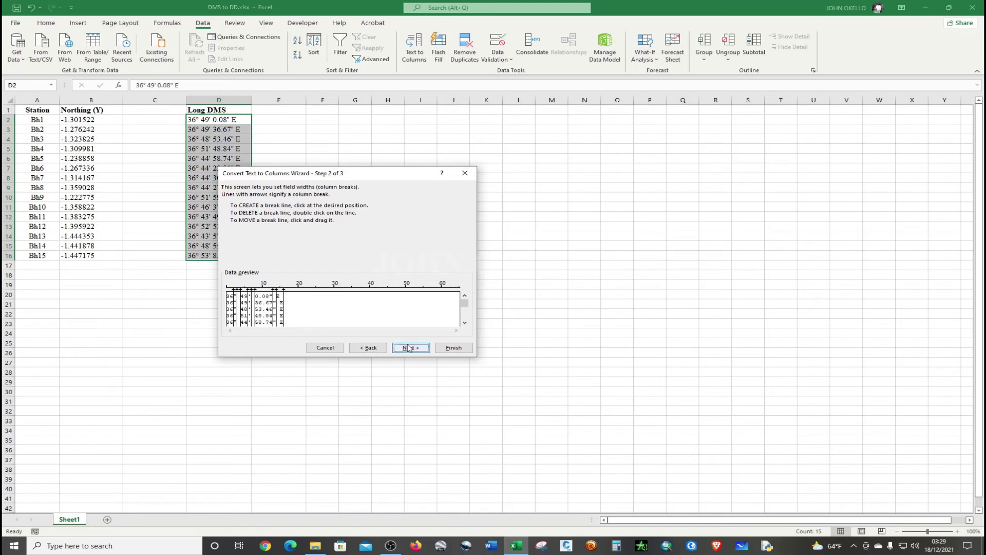
Finish splitting the longitudes into separate columns, and set the value column headers to Long D in D1, Long M in G1 and Long S in J1.
left_click(451, 347)
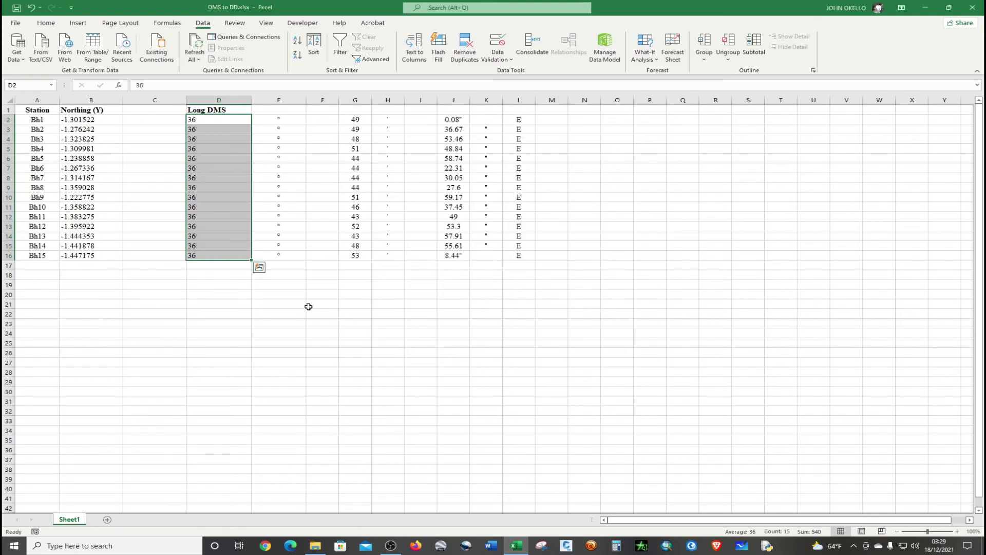
left_click(279, 353)
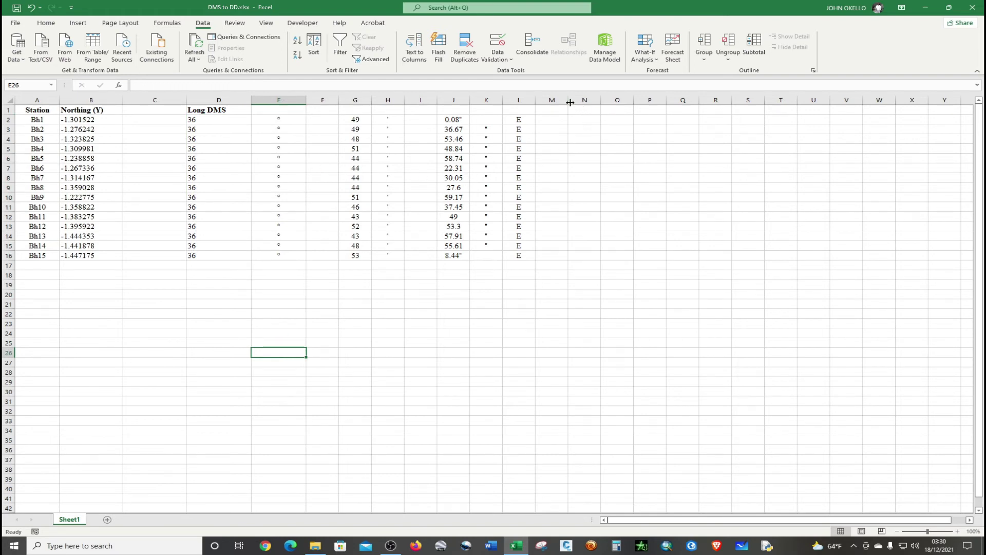
left_click(231, 112)
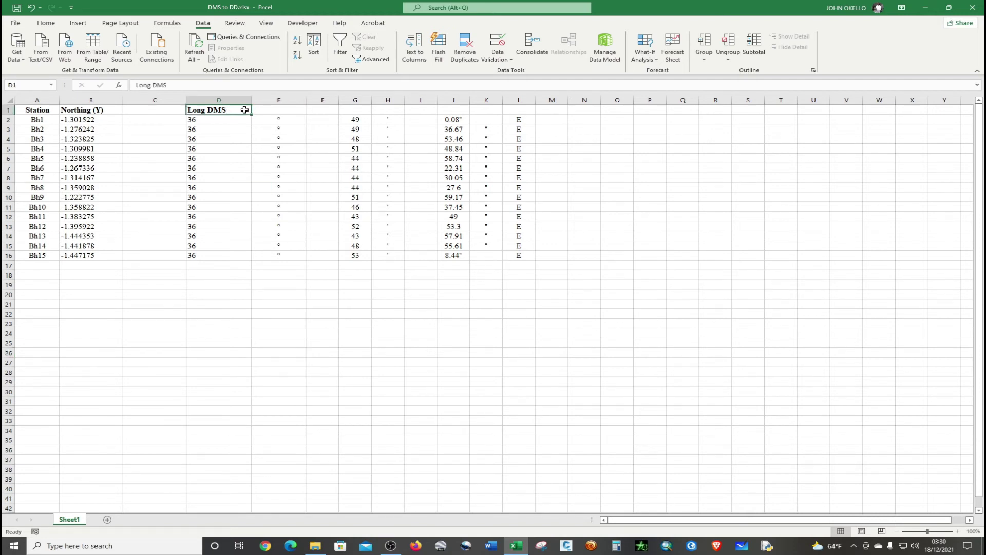
type("L")
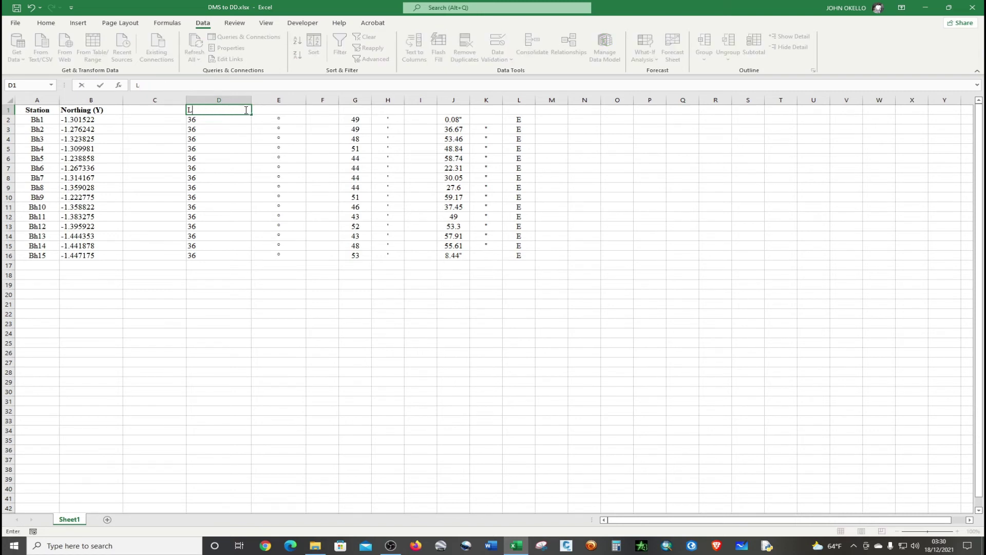
type("ng D")
key("Escape")
left_click(358, 110)
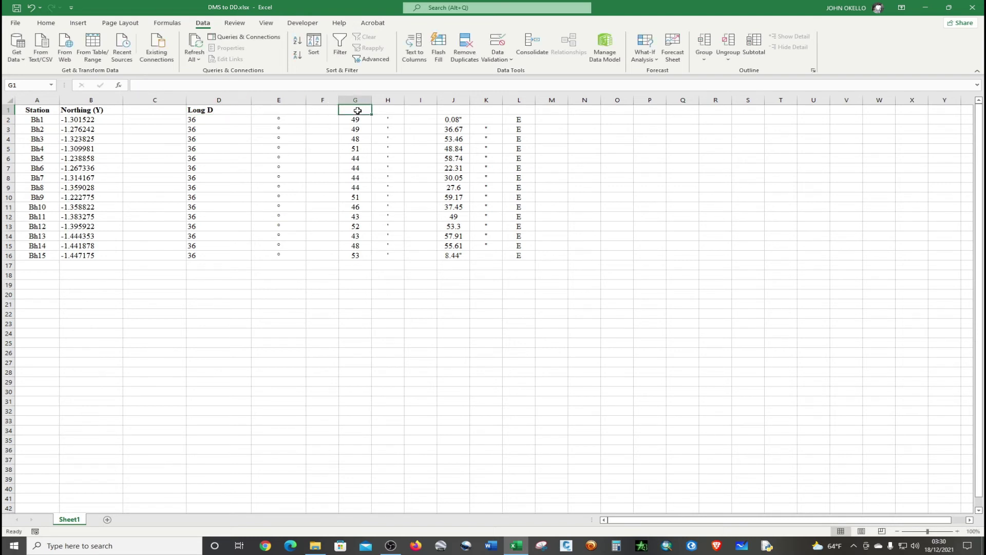
type("Long")
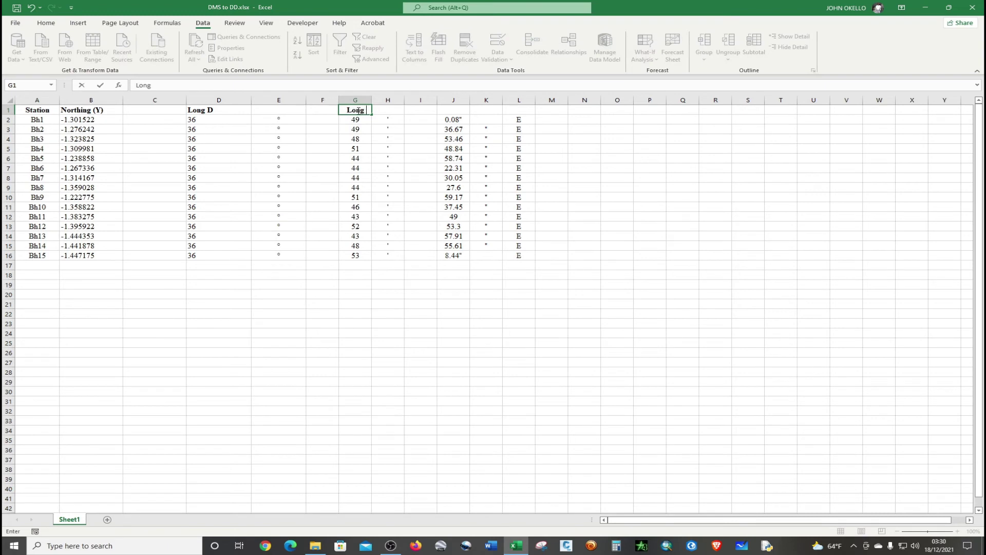
type(" M")
left_click(457, 108)
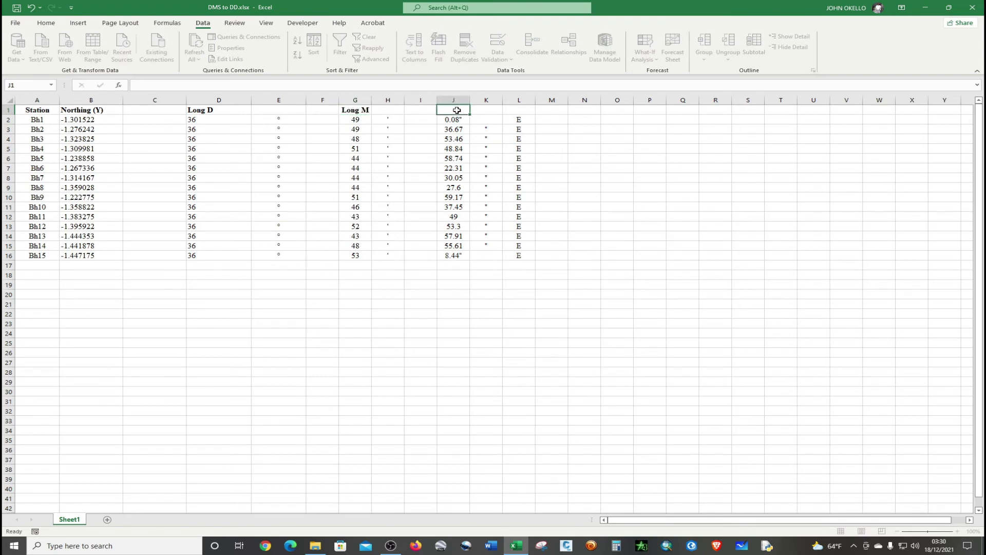
type("Long S")
Strip the leftover seconds symbol (") from the Long S values in J2:J16 by replacing every occurrence with nothing.
left_click(459, 128)
left_click(460, 118)
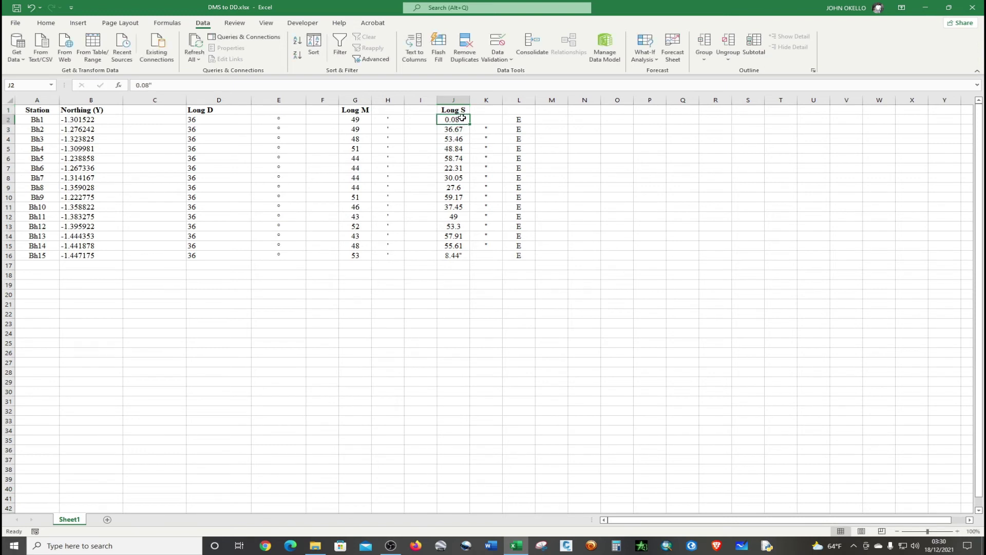
left_click_drag(461, 117, 455, 257)
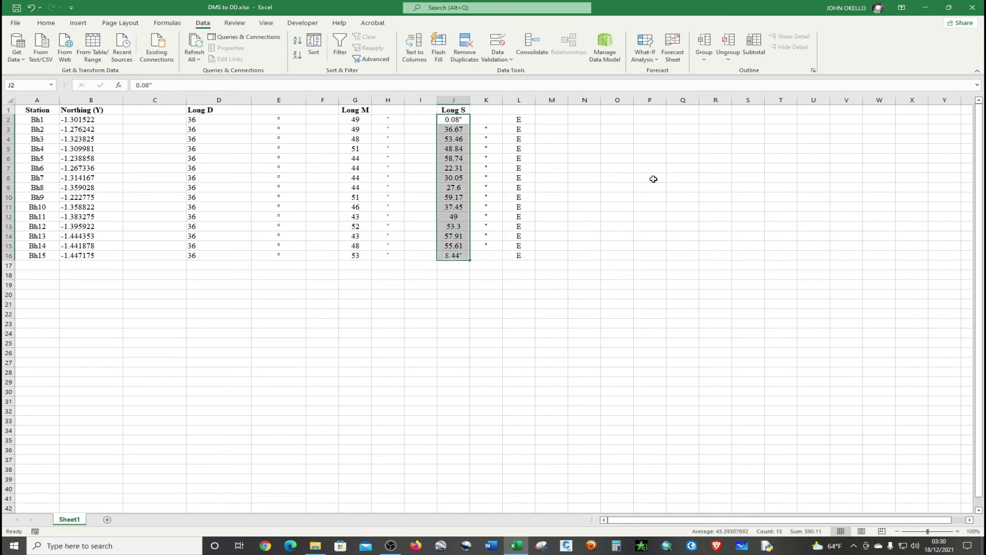
left_click(45, 24)
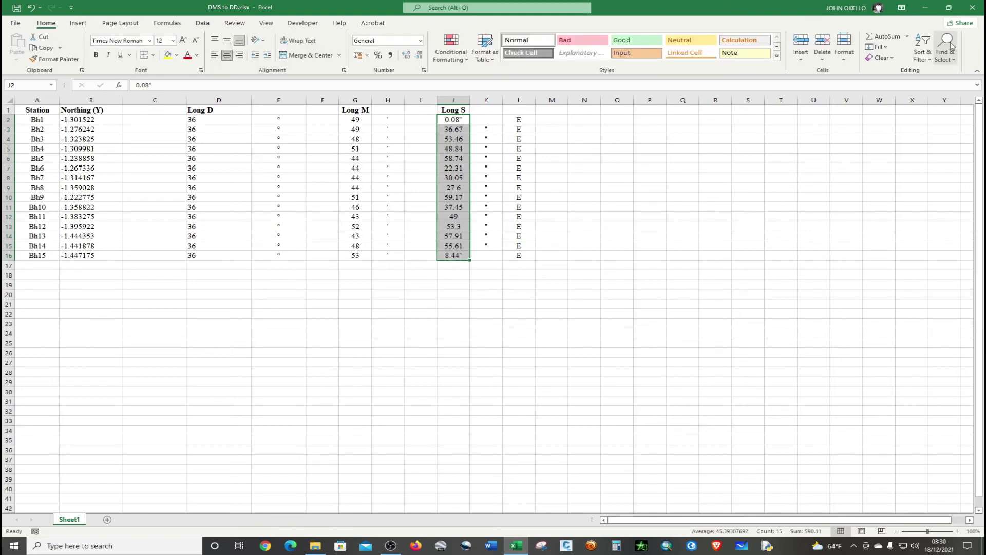
left_click(953, 60)
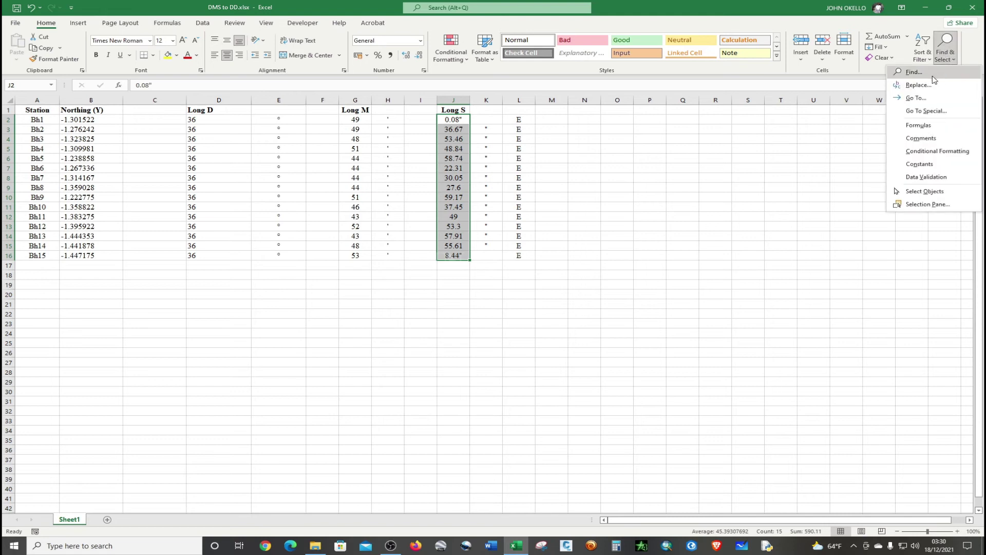
left_click(919, 85)
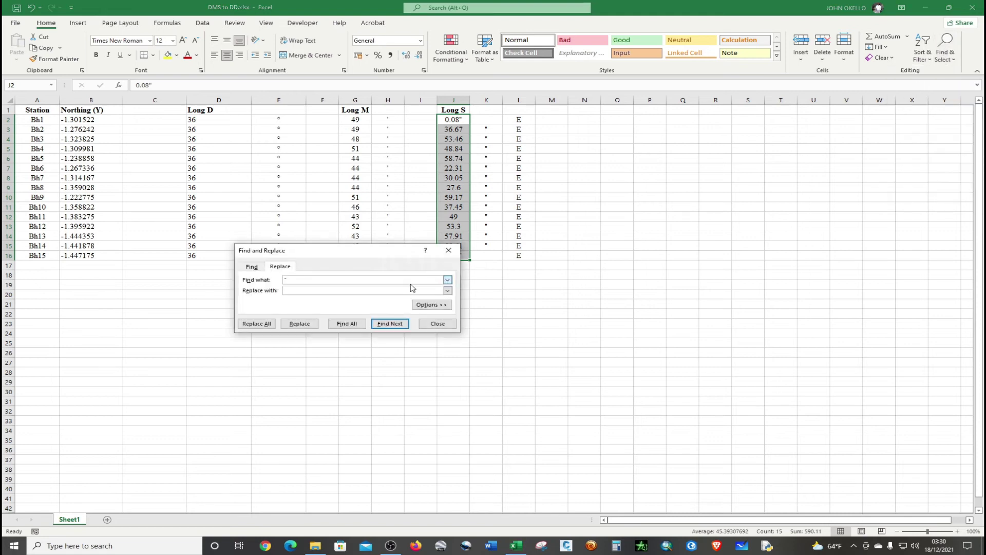
left_click(297, 291)
left_click(257, 324)
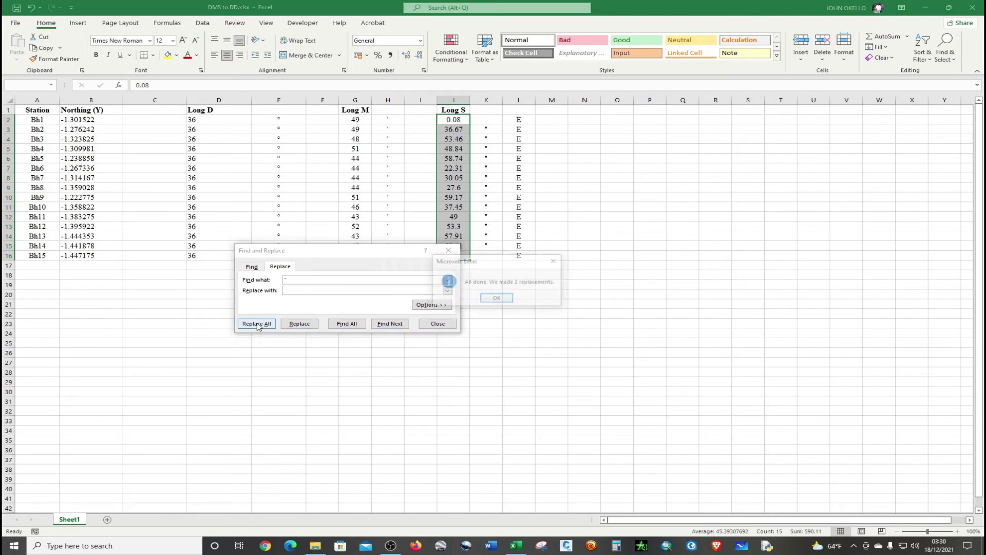
left_click(496, 299)
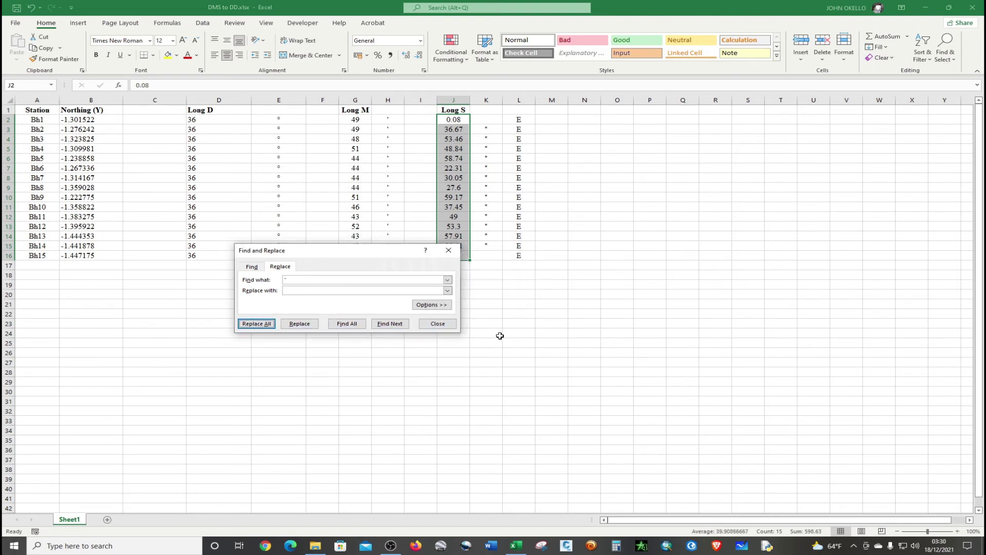
left_click(438, 324)
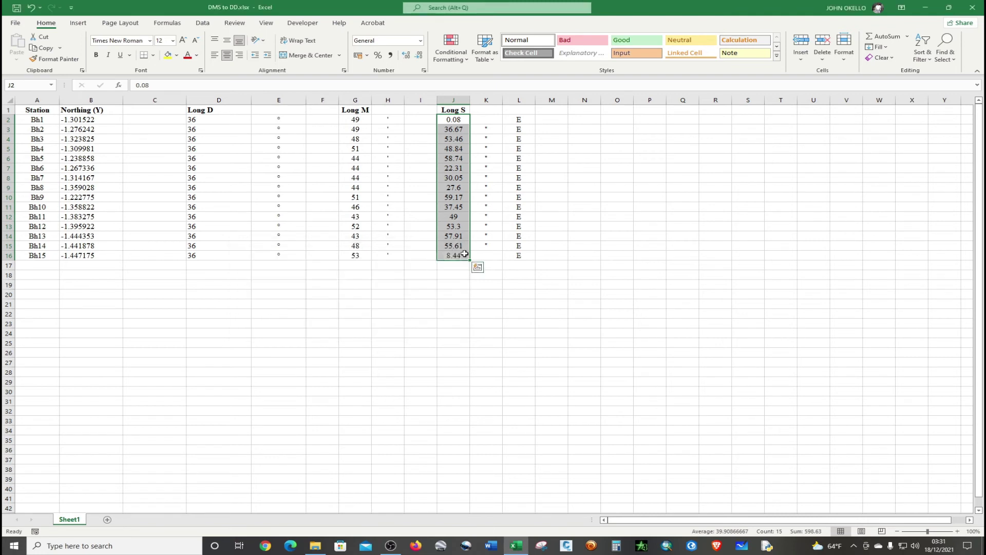
left_click(514, 295)
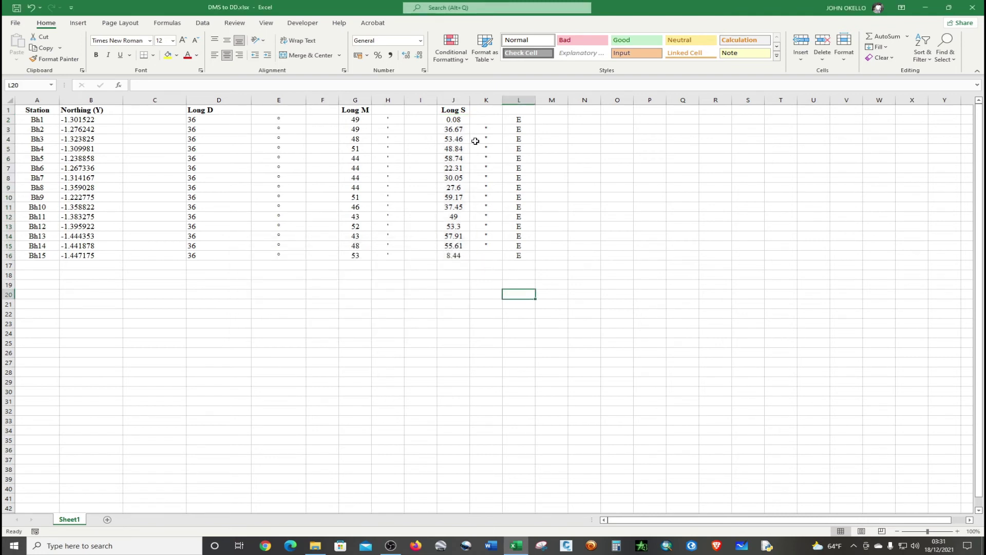
Delete the symbol and empty columns E, F, H, I and K together, and narrow the Long D column.
left_click(487, 100)
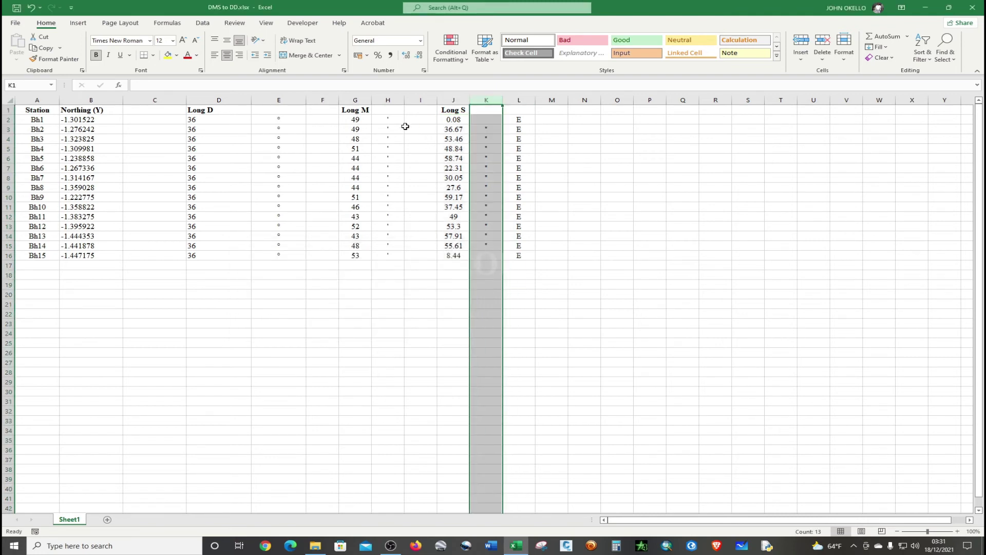
left_click(417, 100, "ctrl")
left_click(388, 100, "ctrl")
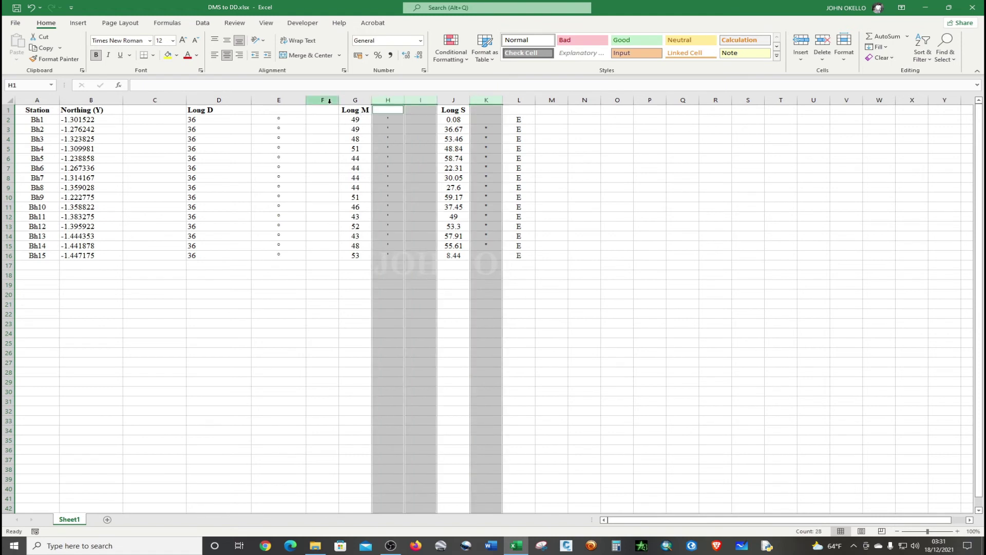
left_click(322, 100, "ctrl")
left_click(278, 101, "ctrl")
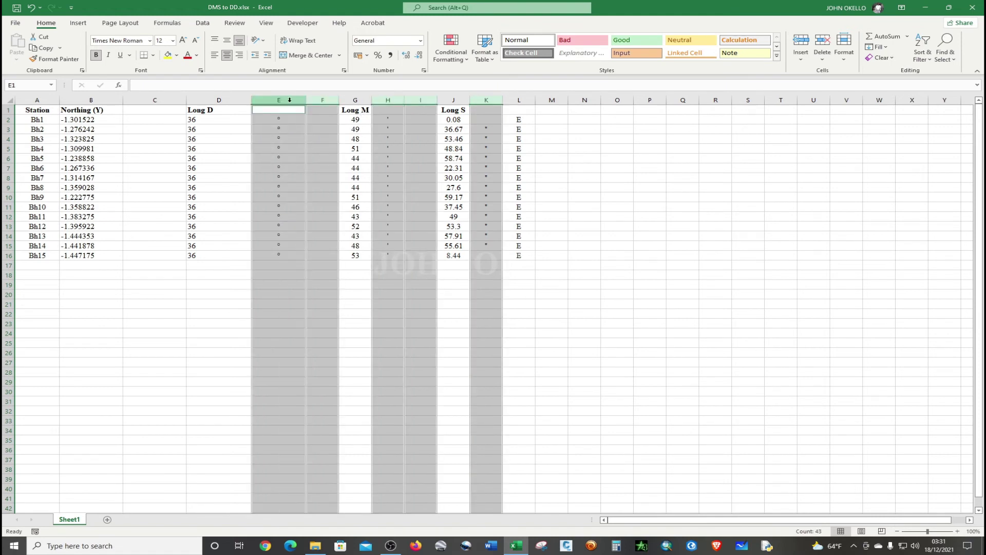
left_click(823, 58)
left_click(836, 100)
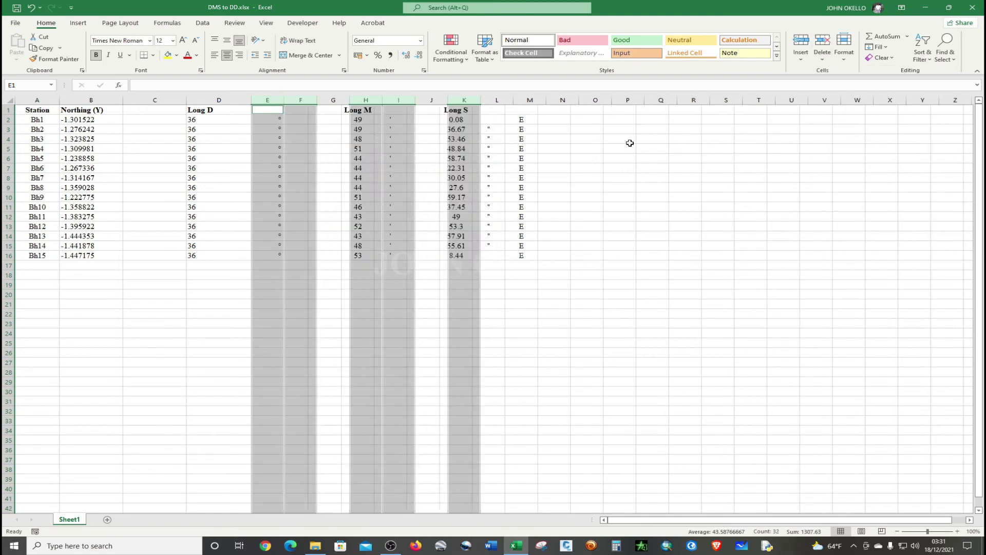
left_click(406, 235)
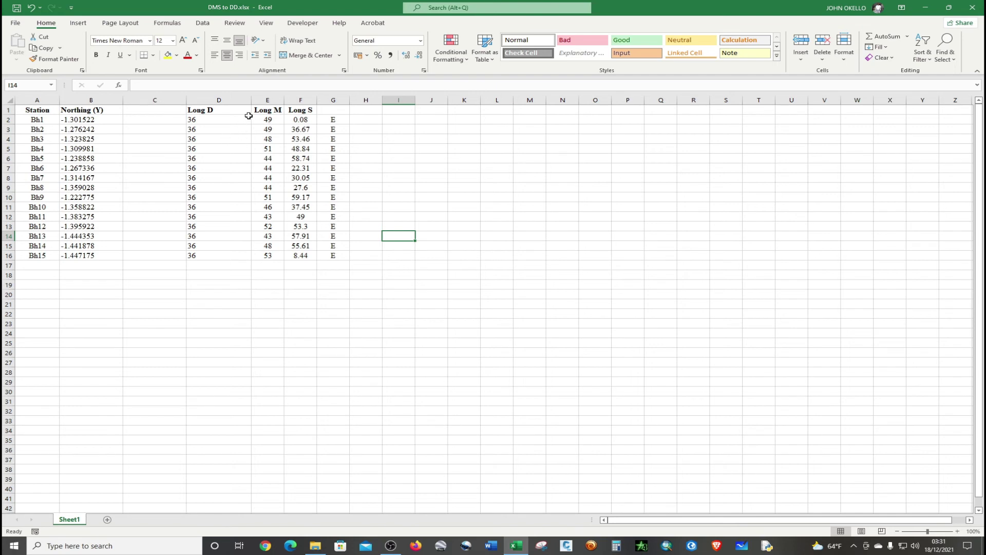
left_click_drag(252, 101, 235, 101)
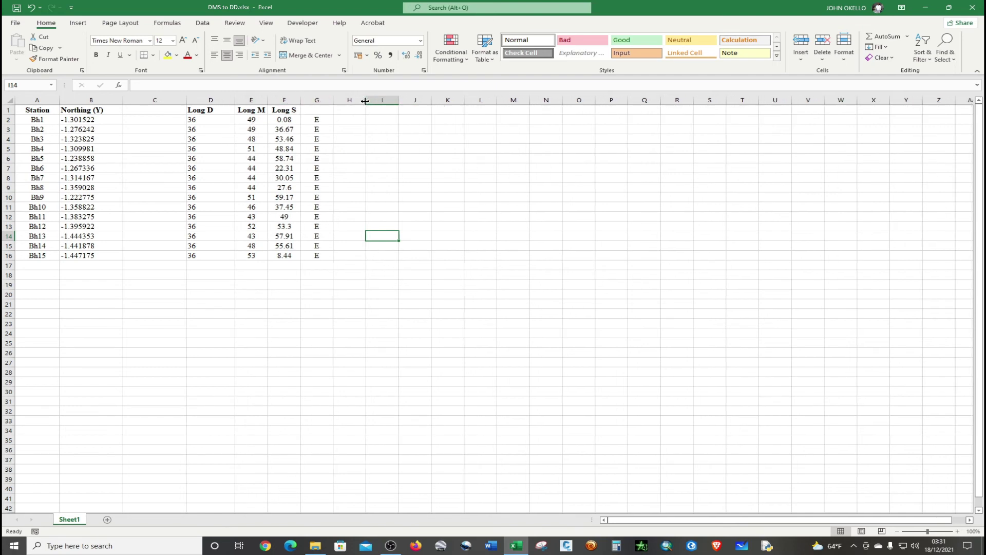
Widen the empty column I and enter the decimal degree formula =D2+E2/60+F2/3600 in cell I2.
left_click_drag(399, 100, 431, 95)
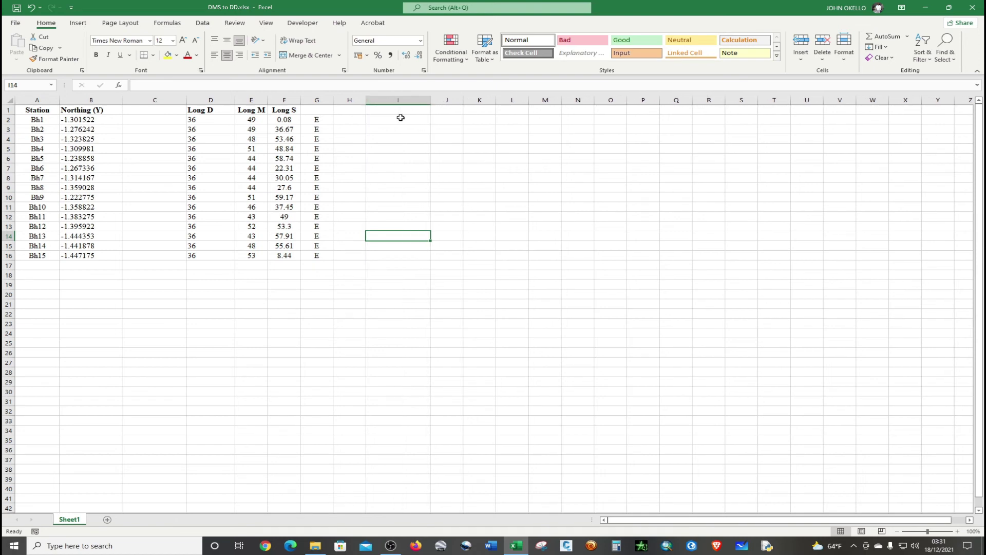
left_click(395, 119)
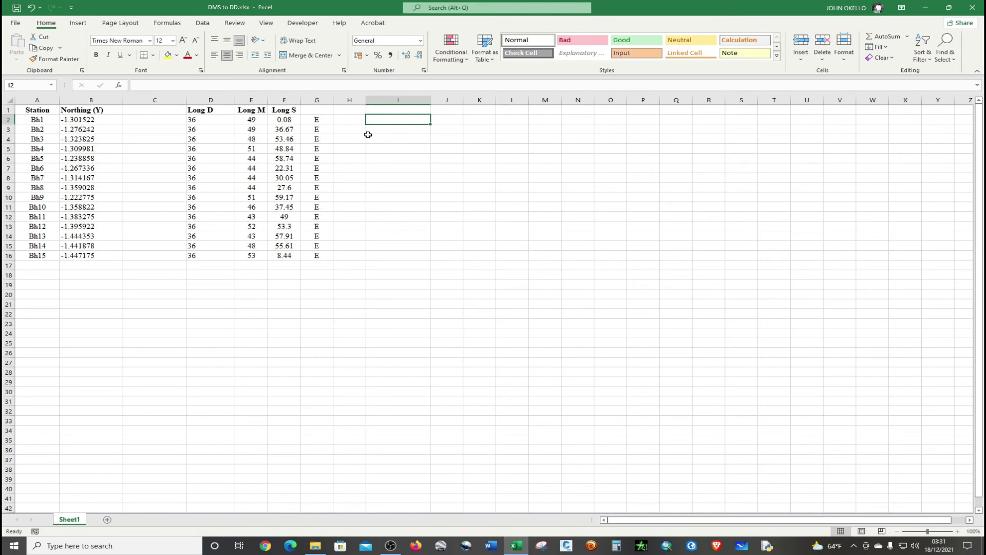
type("=")
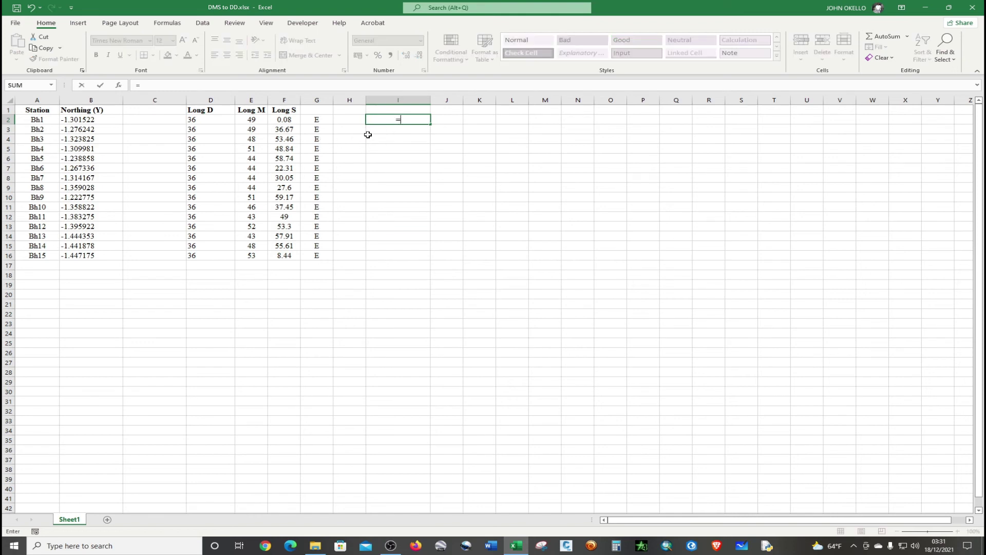
left_click(205, 121)
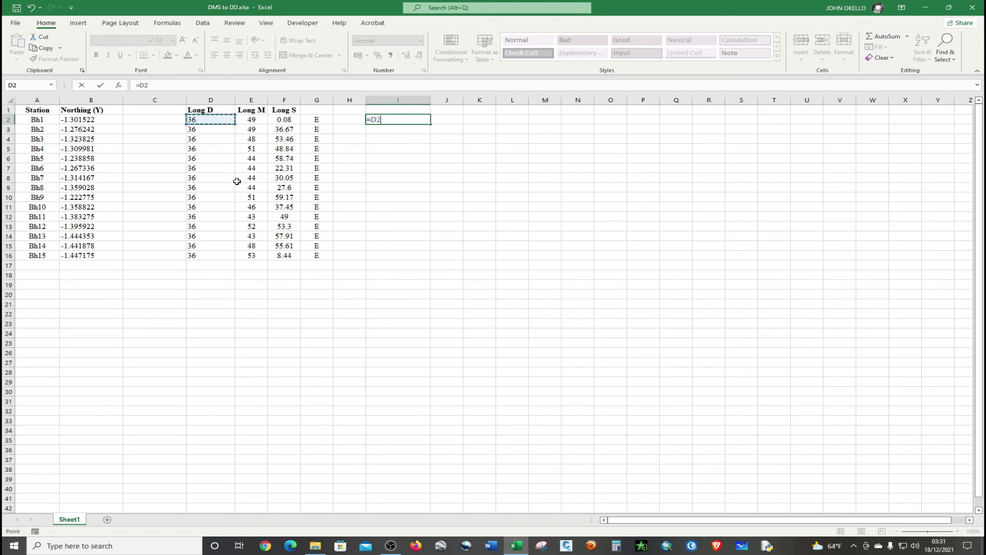
type("+")
left_click(255, 120)
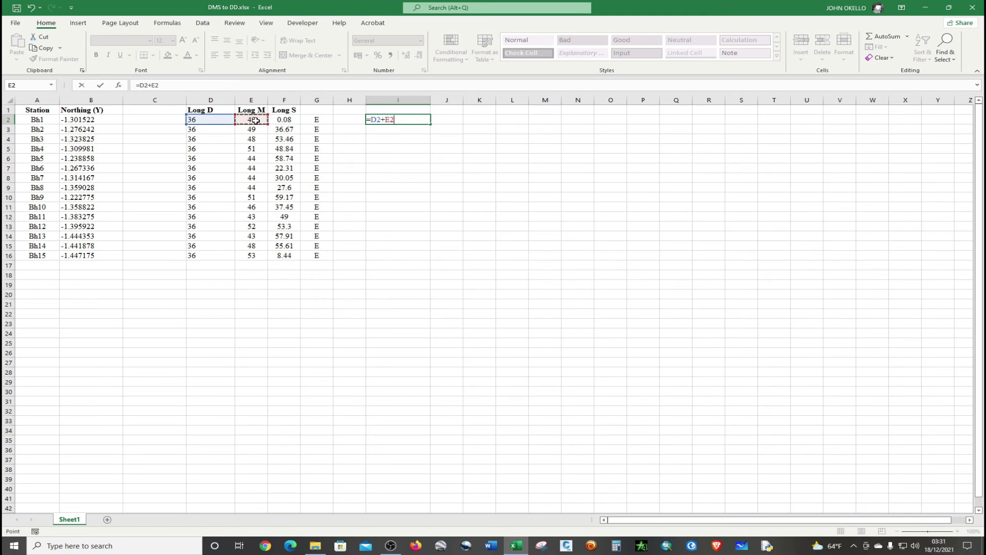
type("/60+")
left_click(288, 120)
type("/")
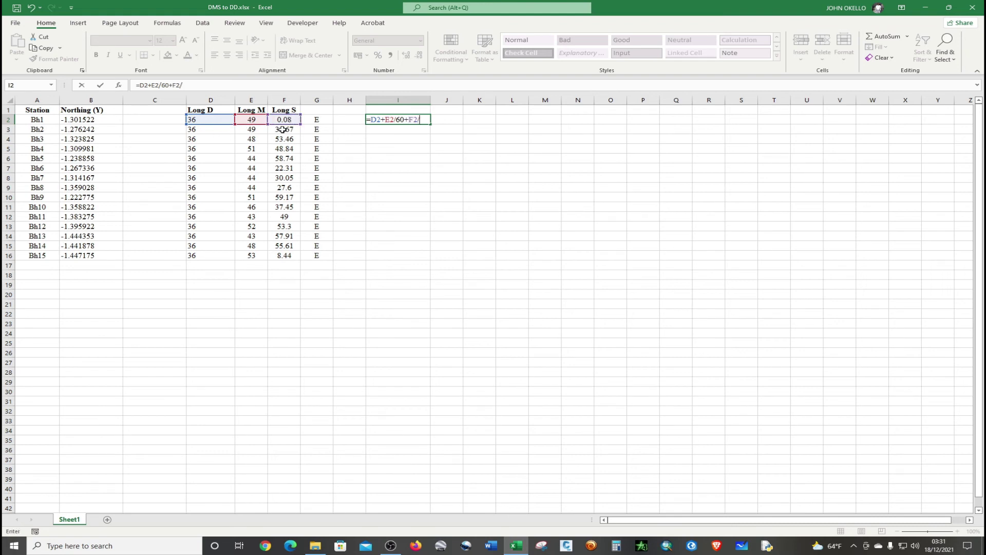
type("3600")
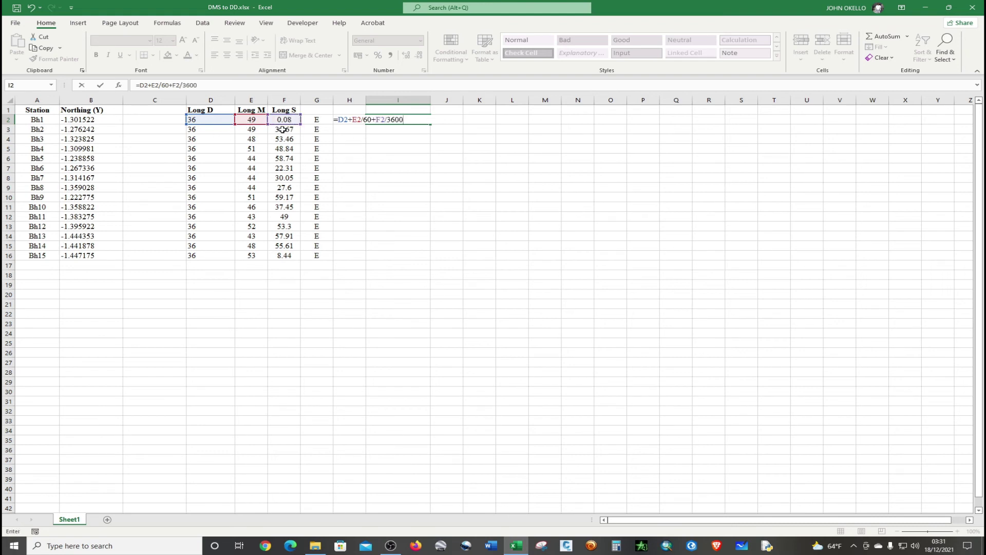
key("Return")
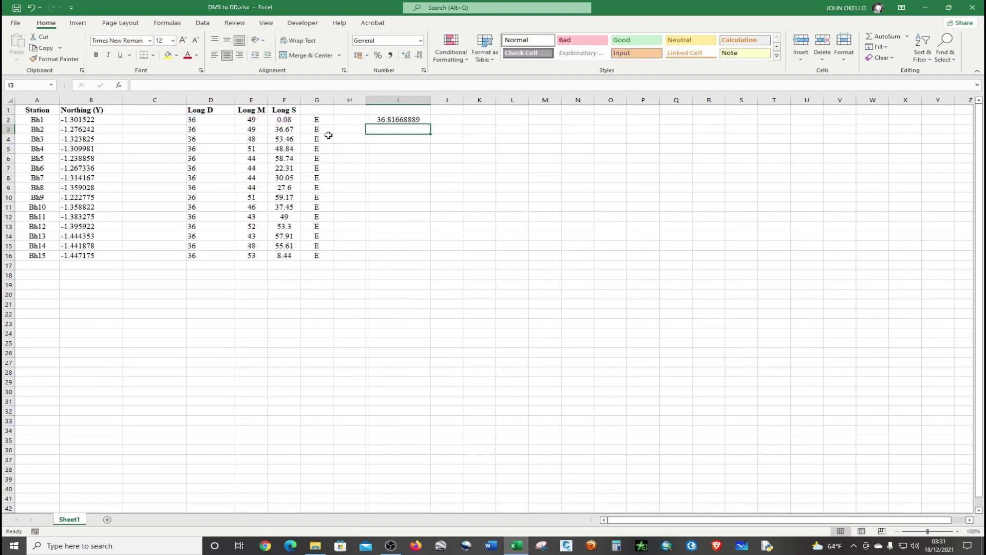
Fill the decimal longitude formula from I2 down to I16 for all stations through Bh15.
left_click(413, 120)
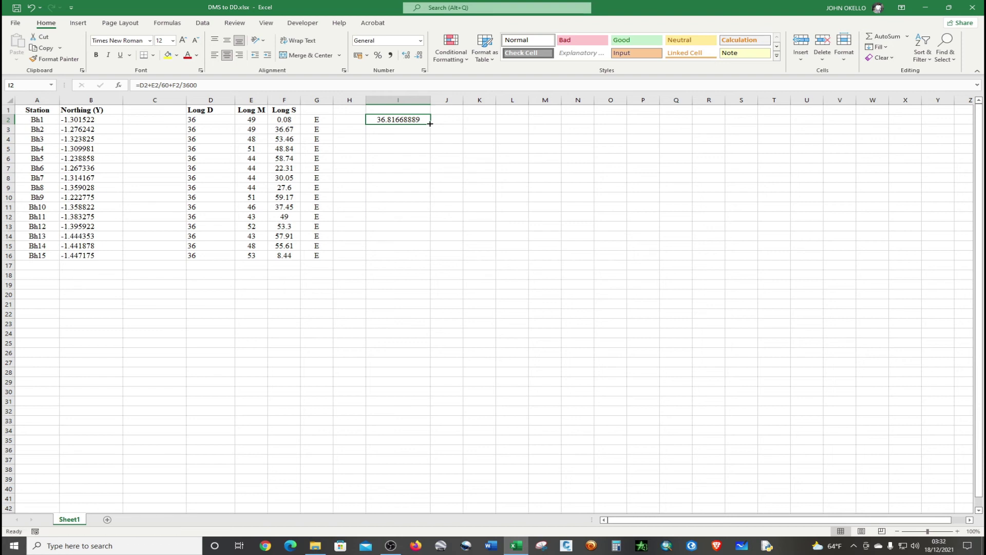
left_click_drag(430, 124, 420, 260)
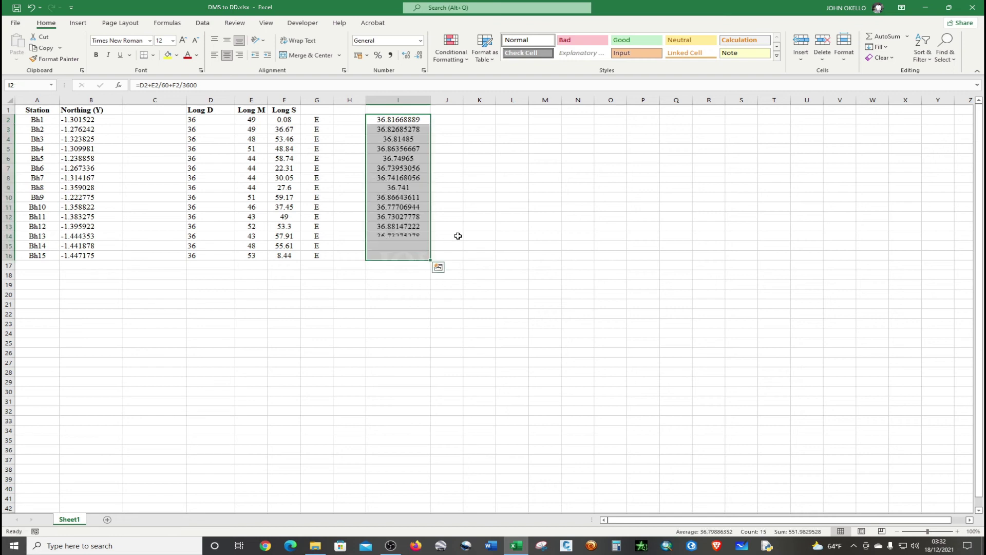
left_click(500, 248)
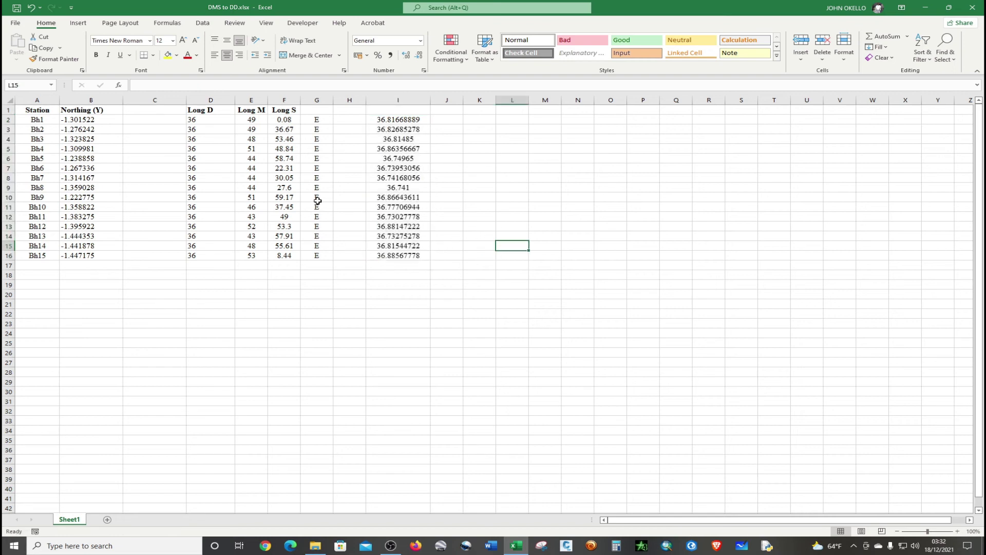
Label the decimal longitude column by entering the header Easting (X) in cell I1.
left_click(391, 110)
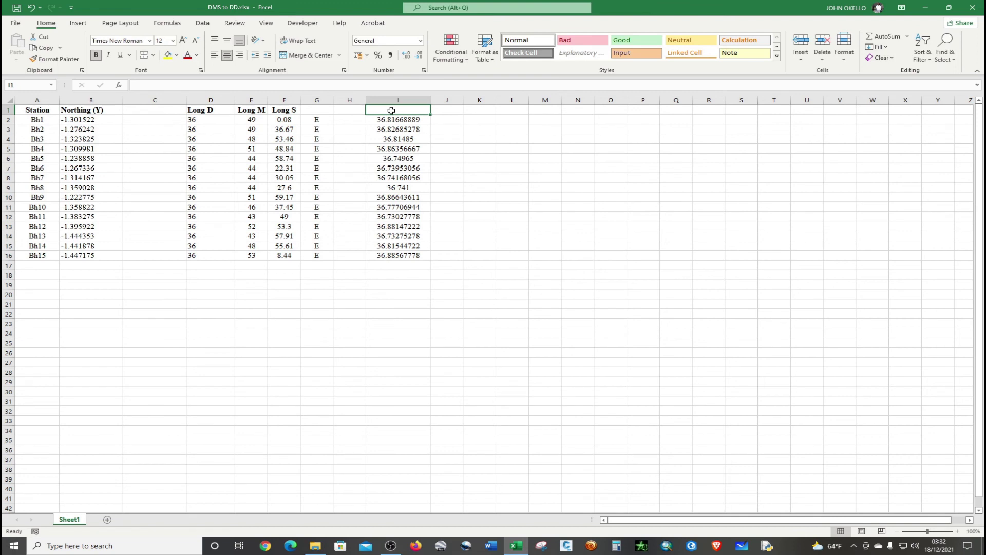
type("E")
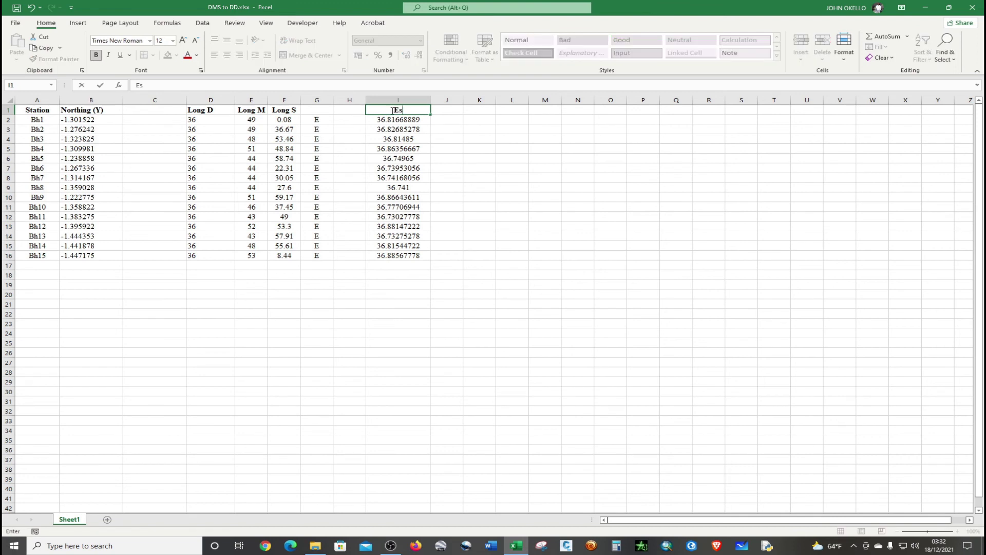
type("asting (X")
key("Return")
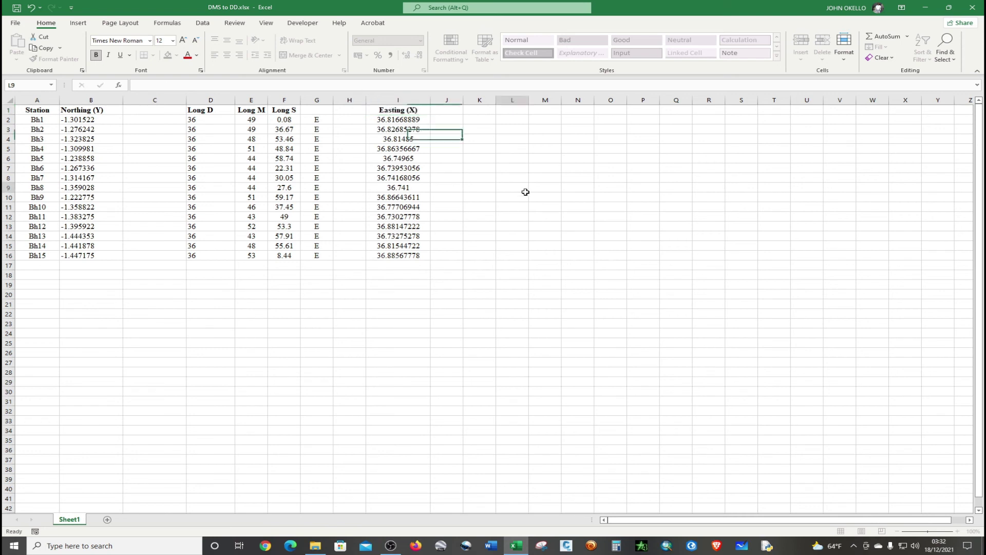
left_click(520, 189)
Copy the Easting (X) column I1:I16 and paste it as values only into a widened column K, starting at K1.
left_click(410, 111)
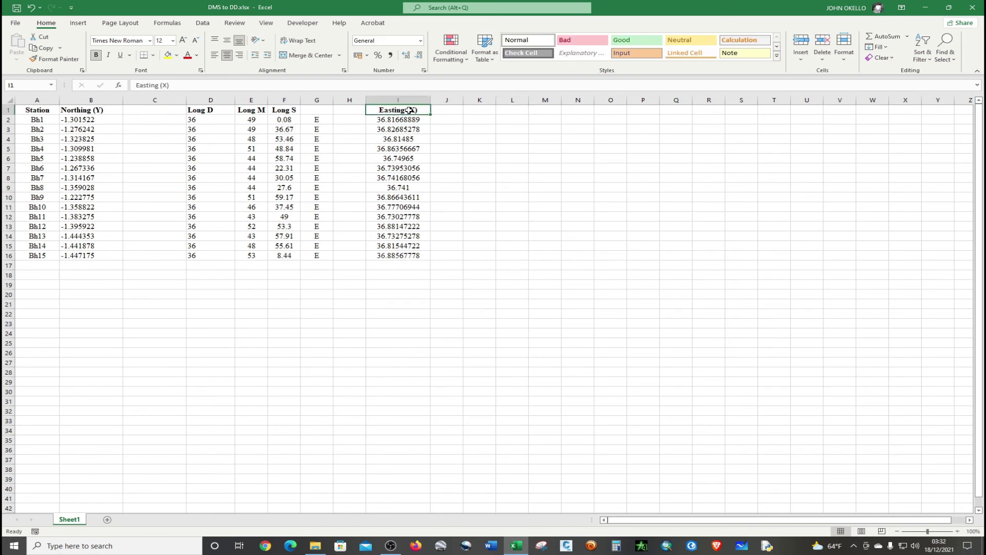
left_click_drag(408, 110, 399, 258)
key("ctrl+c")
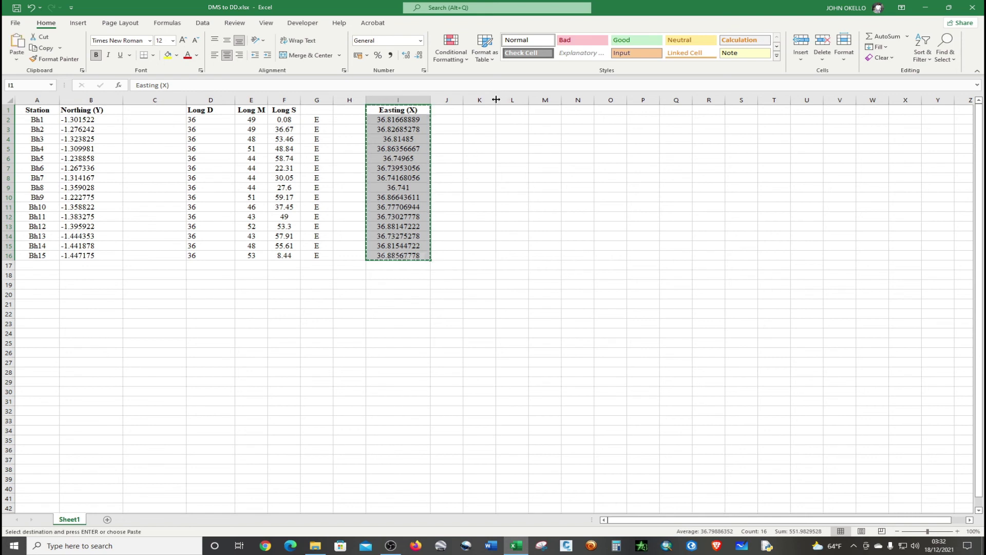
left_click_drag(496, 100, 533, 99)
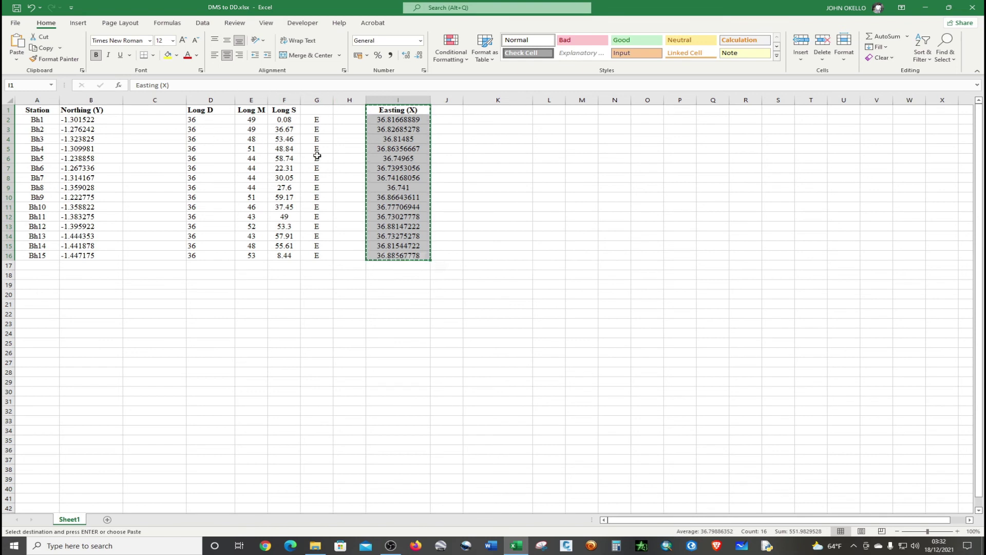
left_click(482, 111)
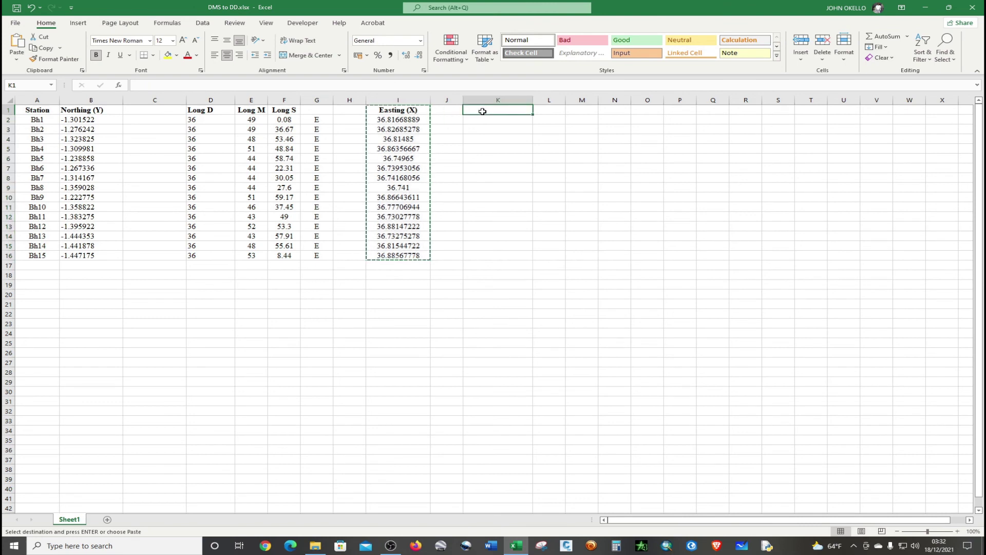
right_click(482, 112)
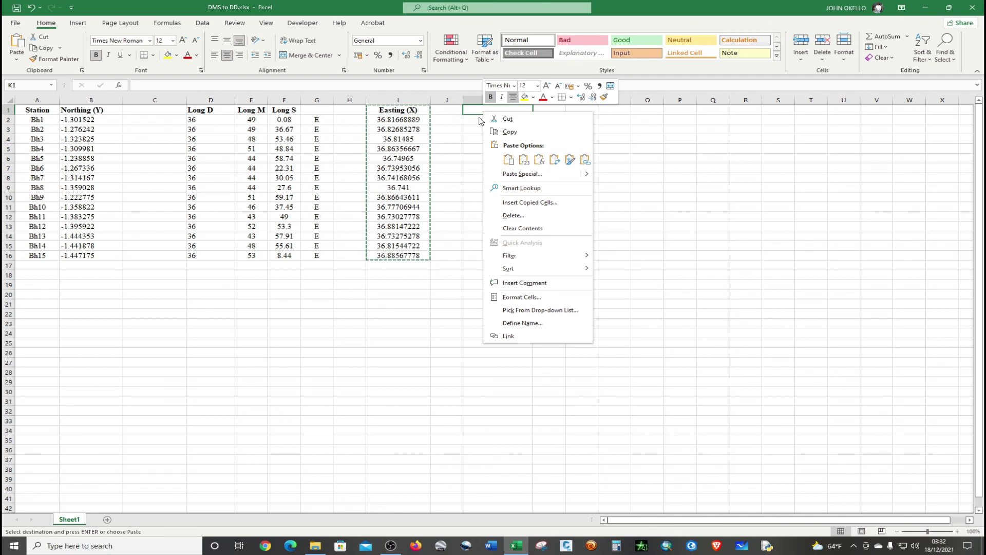
left_click(525, 161)
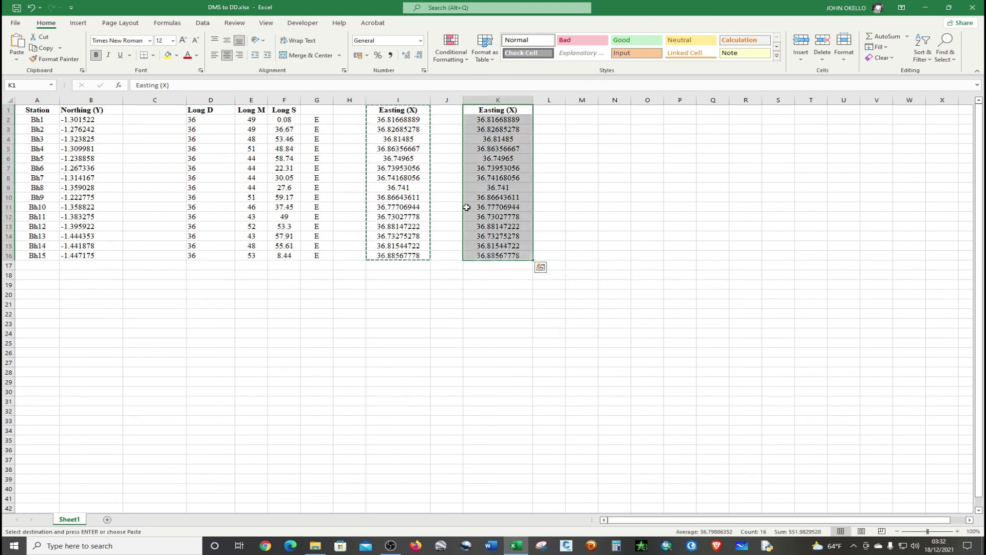
left_click(477, 297)
Delete columns C through J so the pasted Easting (X) values sit directly beside Northing (Y).
left_click(438, 99)
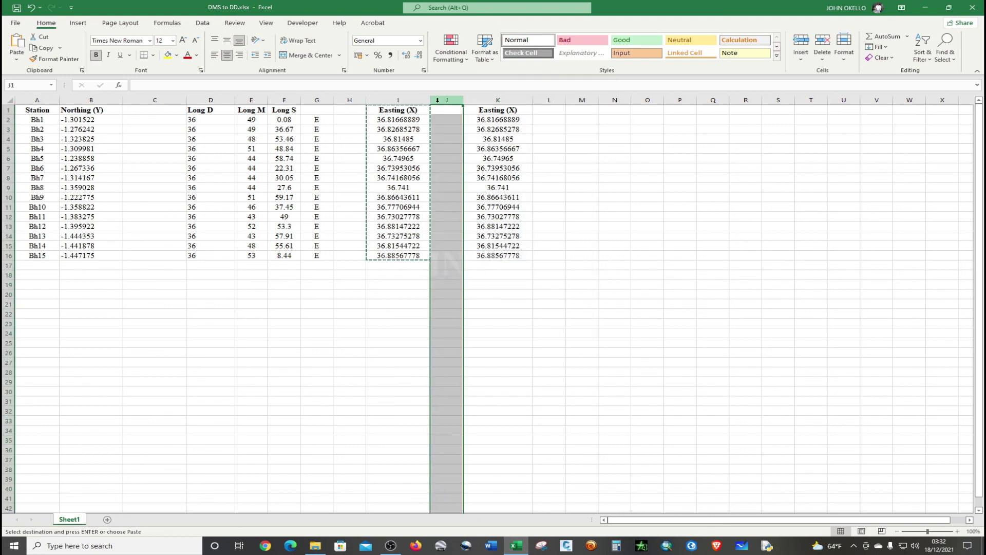
left_click(154, 97, "shift")
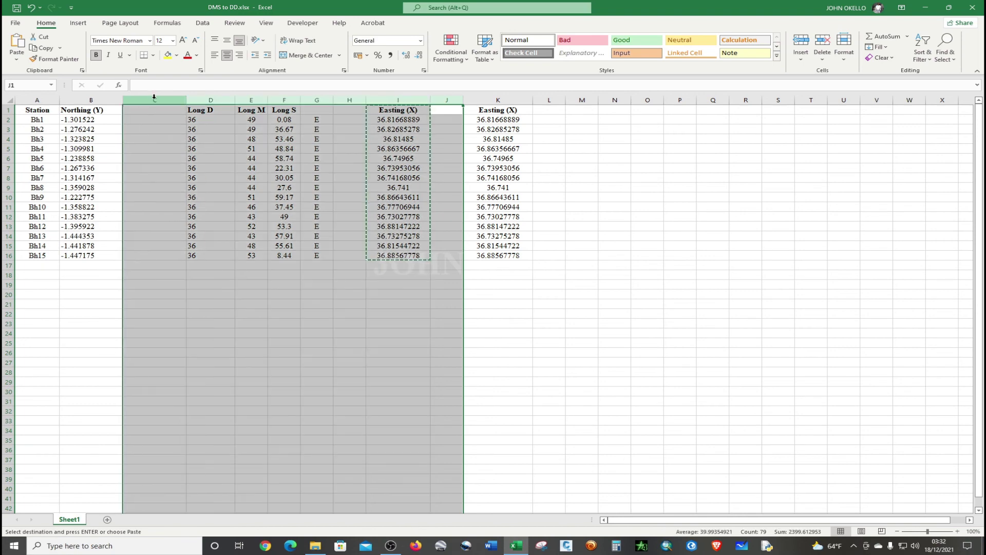
left_click(822, 58)
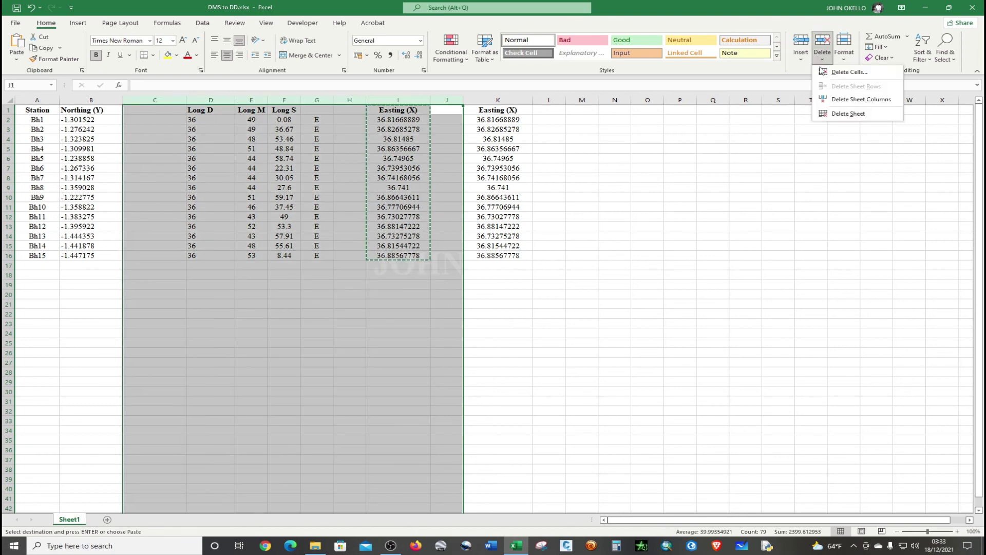
left_click(852, 97)
left_click(271, 206)
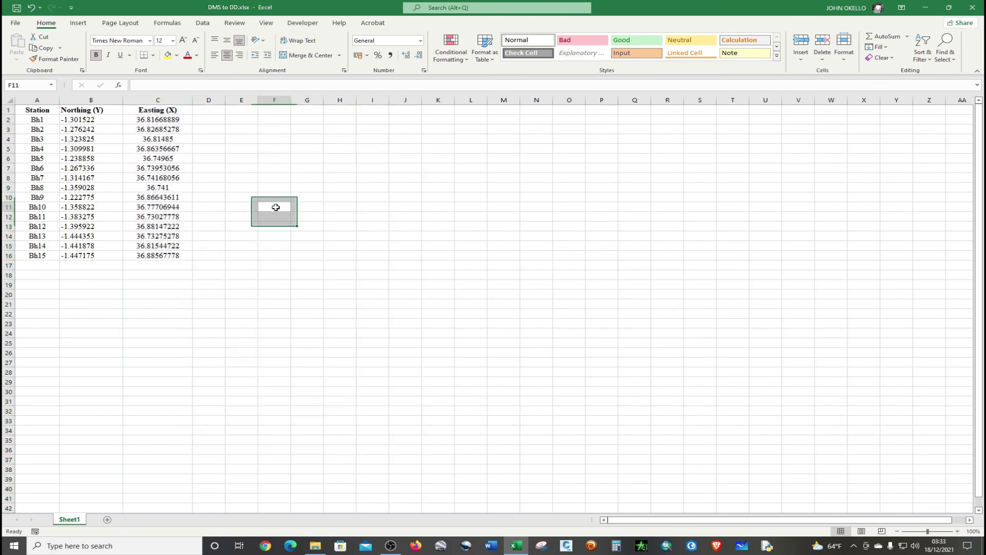
Format the whole Easting (X) column C as Number with 6 decimal places.
left_click(149, 121)
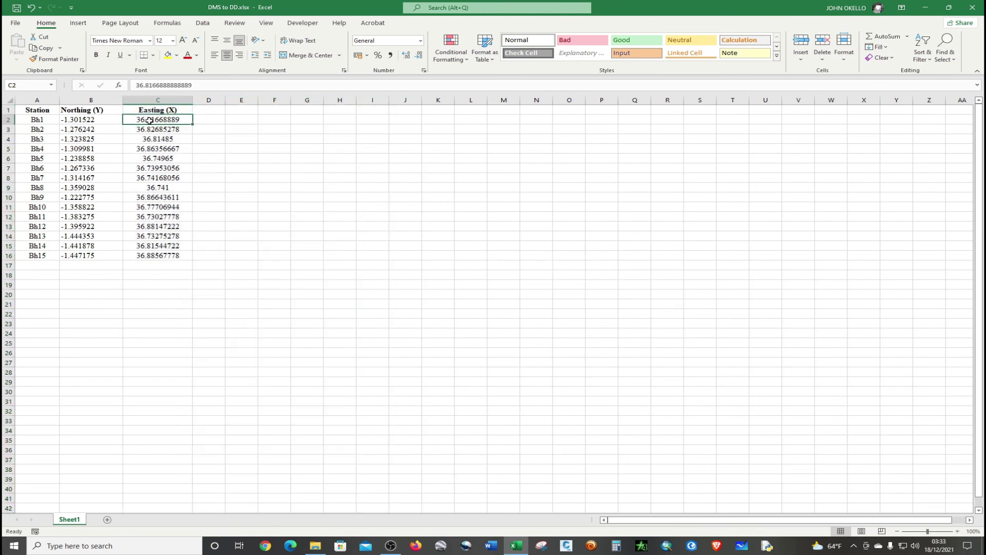
left_click(169, 100)
right_click(148, 152)
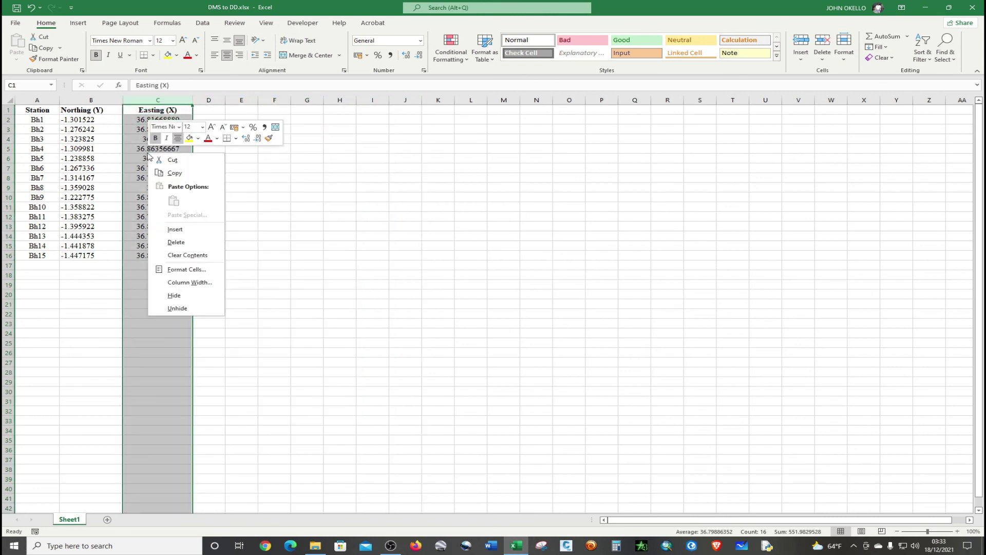
left_click(176, 269)
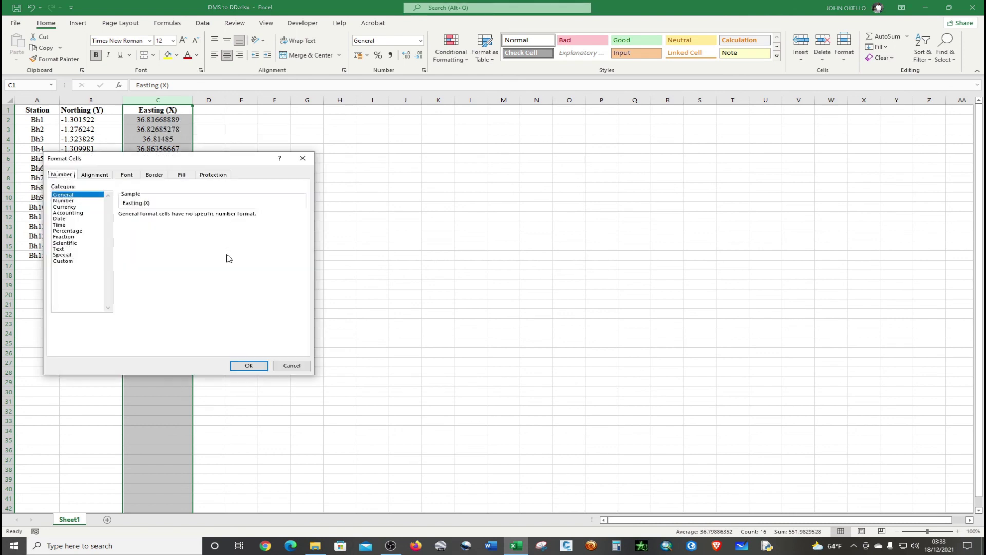
left_click(70, 201)
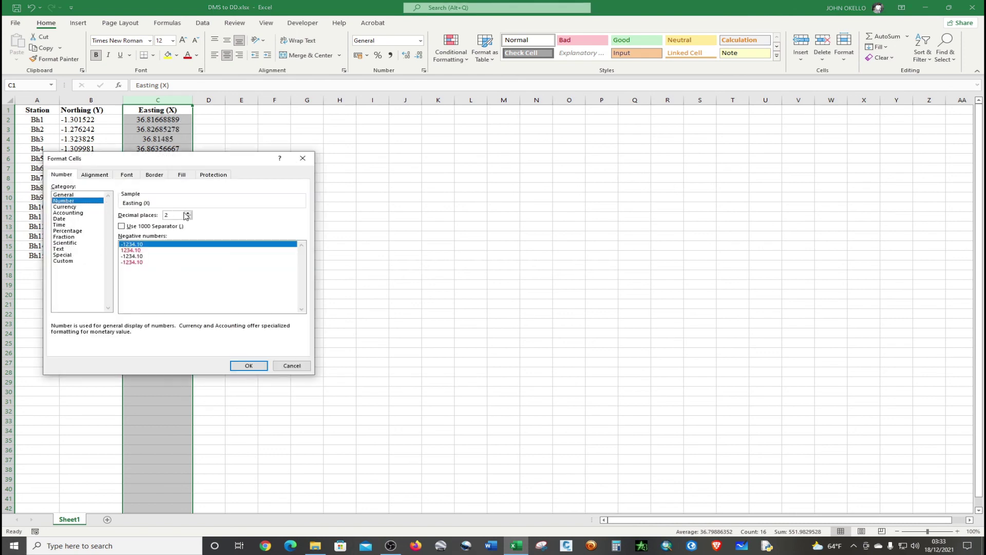
left_click(188, 212)
left_click(188, 213)
left_click(188, 213)
left_click(188, 213)
left_click(248, 366)
left_click(251, 265)
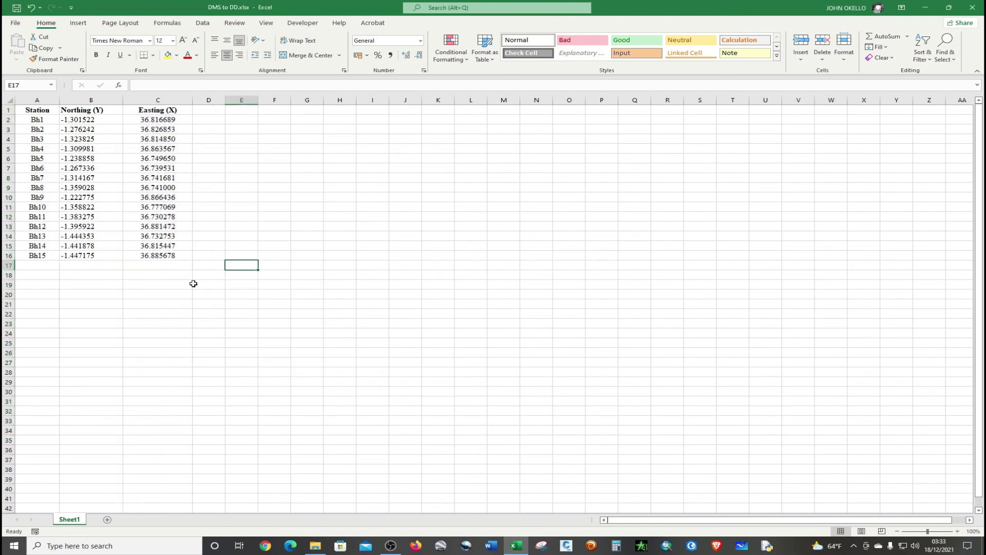